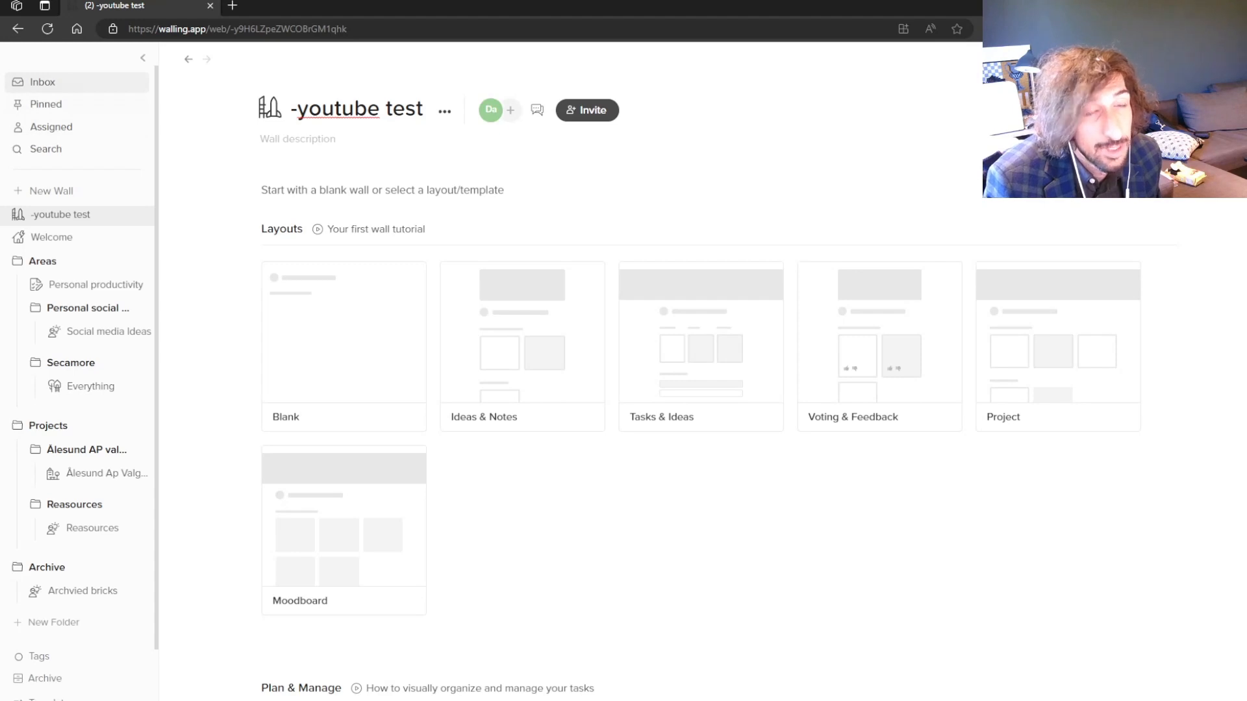
# View the Inbox and return to the -youtube test wall.
pyautogui.click(46, 82)
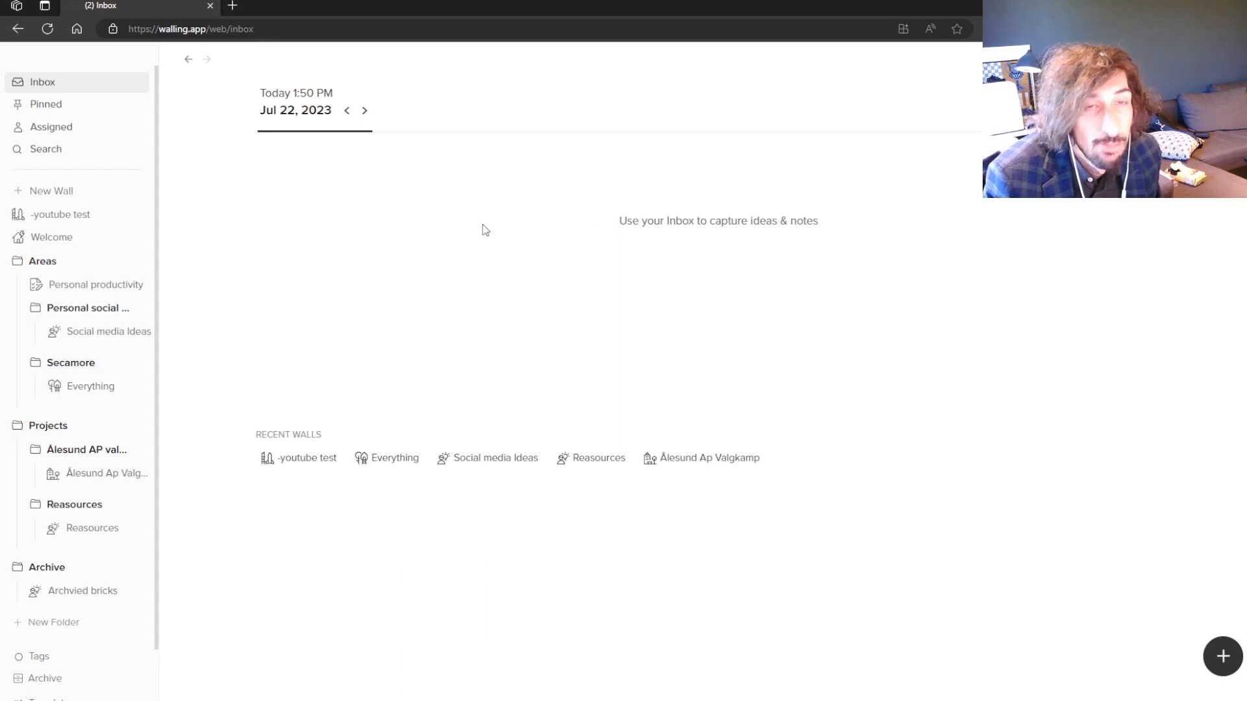
pyautogui.click(76, 226)
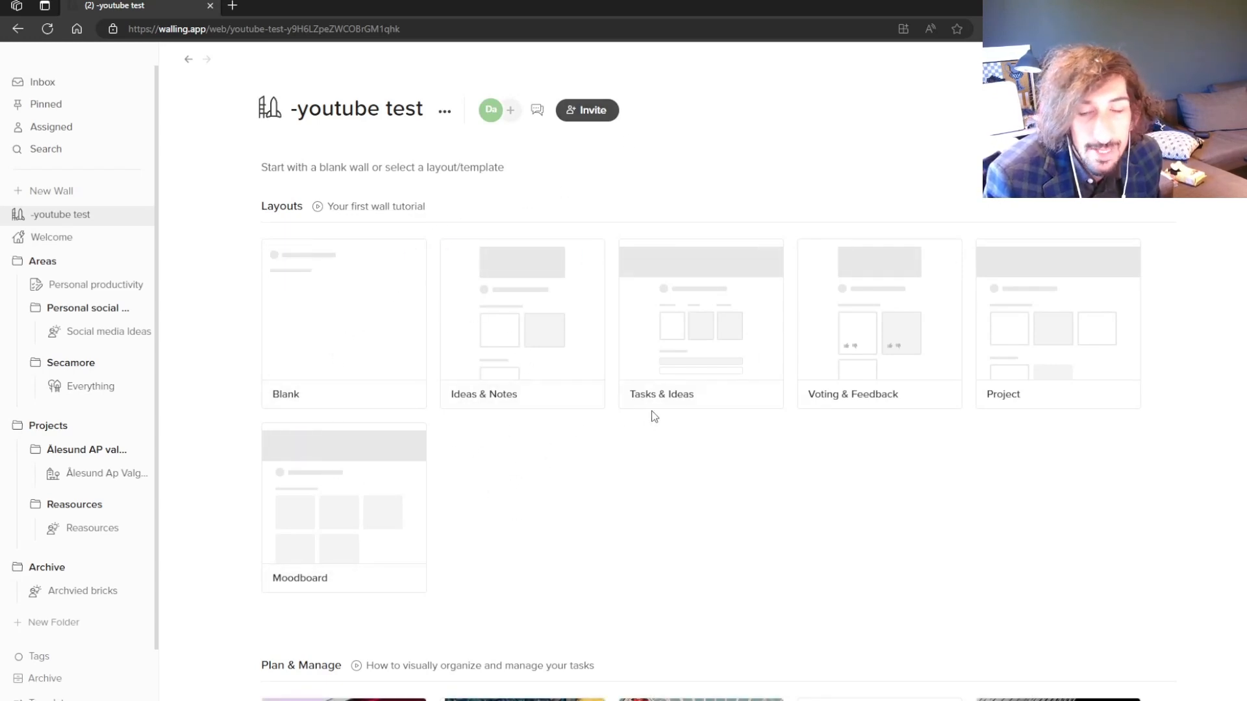
# Browse the wall templates down to the Creative group and apply the Moodboard template to the -youtube test wall.
pyautogui.scroll(-8, 585, 431)
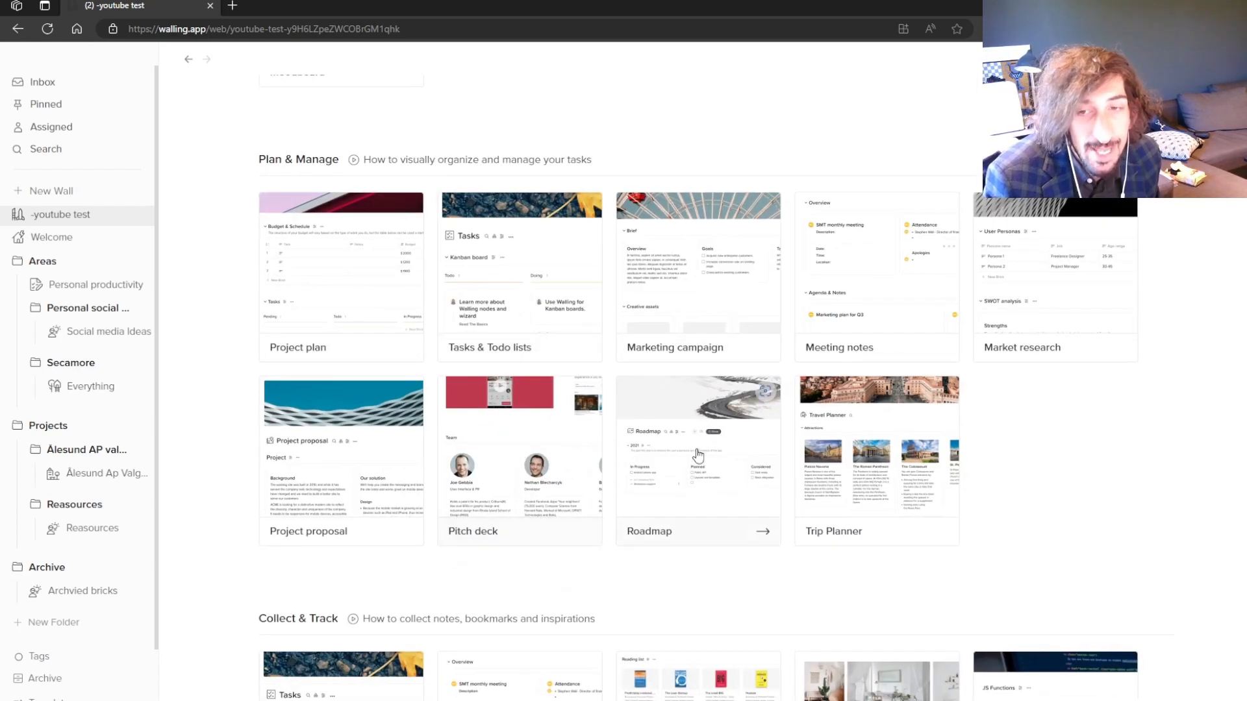
pyautogui.scroll(-3, 487, 426)
pyautogui.scroll(-3, 487, 425)
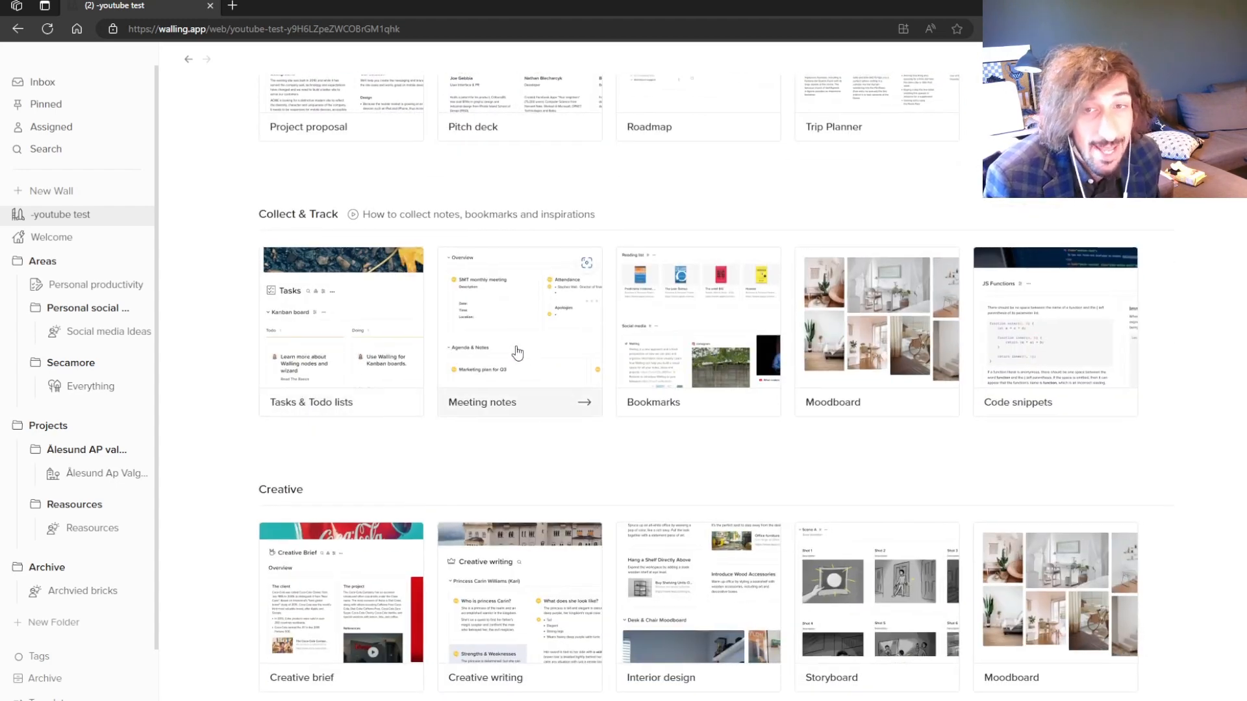
pyautogui.scroll(-3, 524, 364)
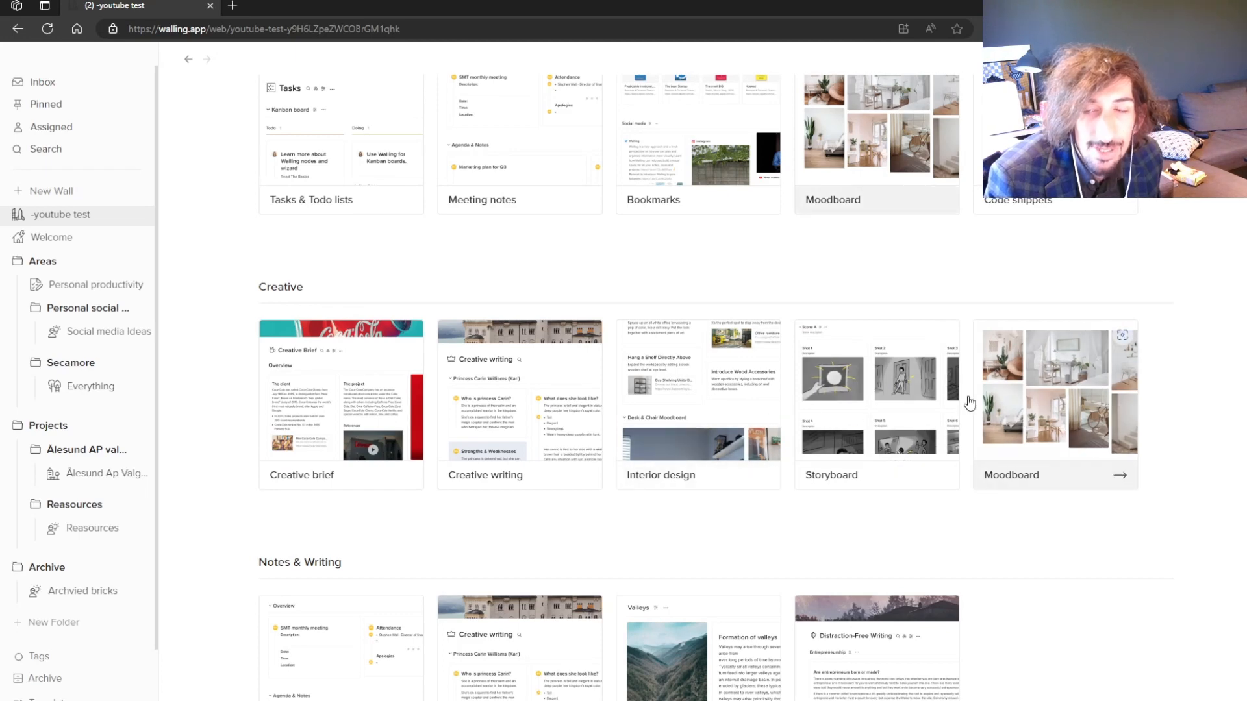
pyautogui.click(881, 393)
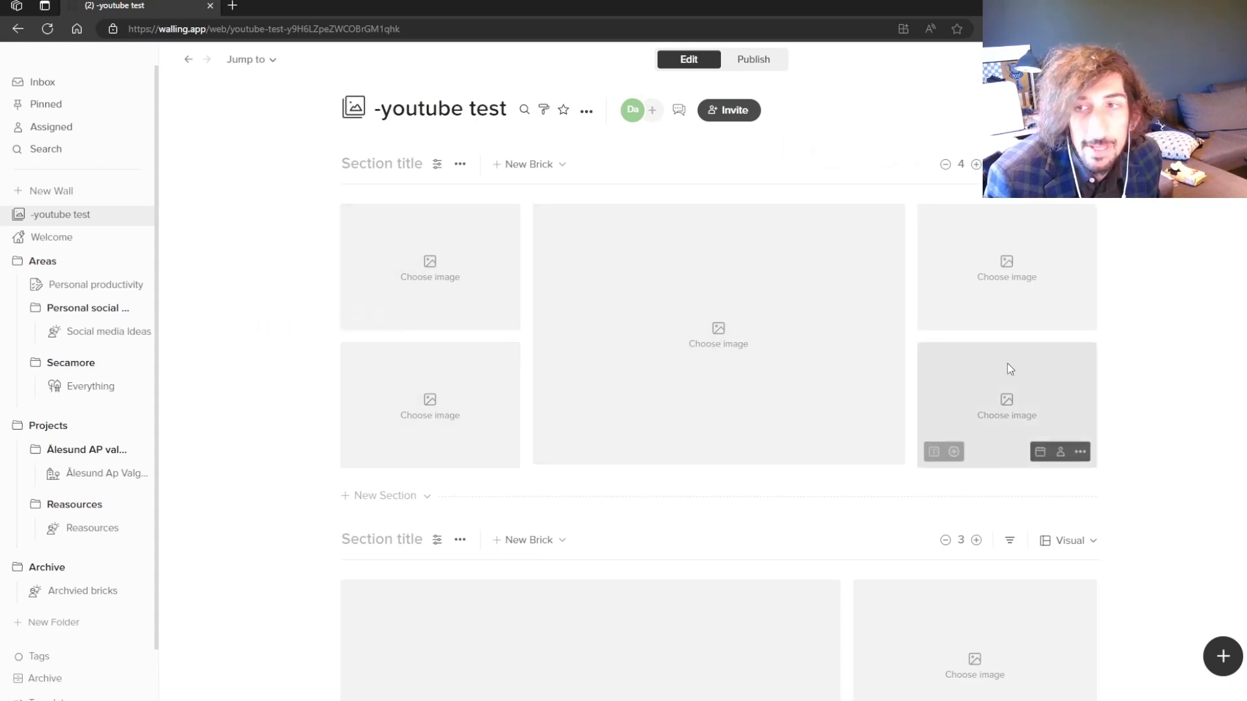
# Preview the first section in the List, Kanban and Table views, ending back in the Visual view.
pyautogui.click(1068, 165)
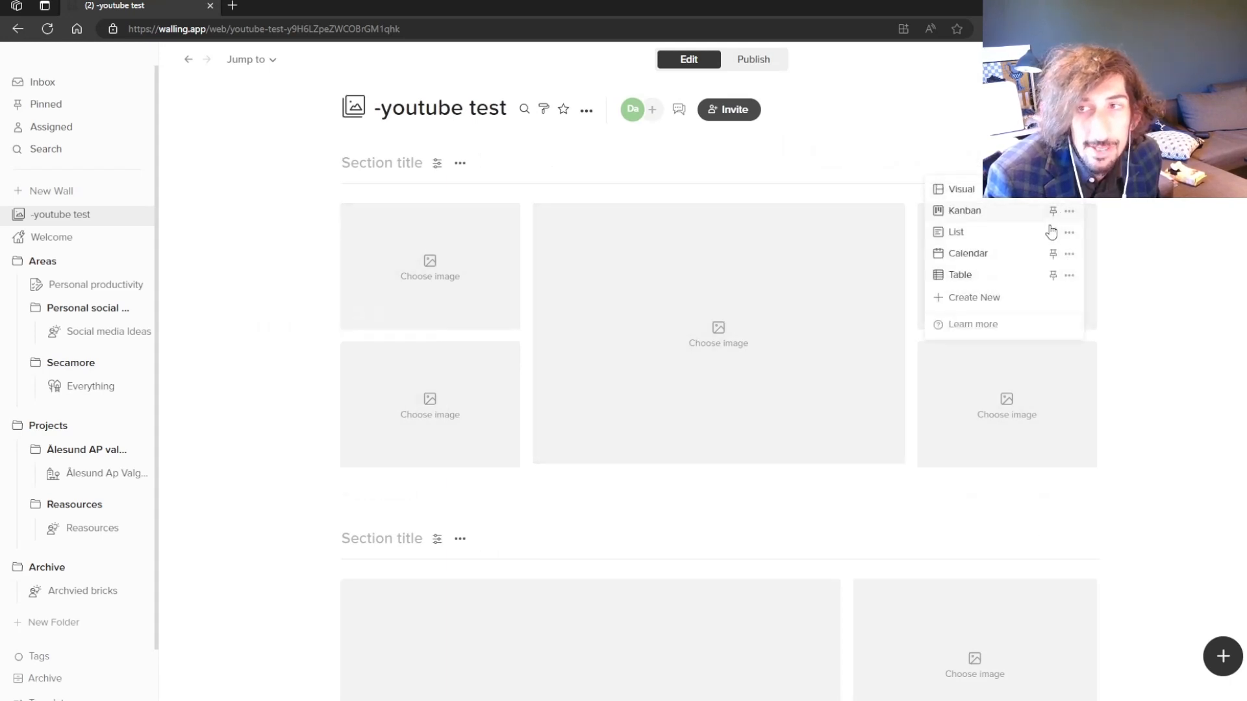
pyautogui.click(977, 234)
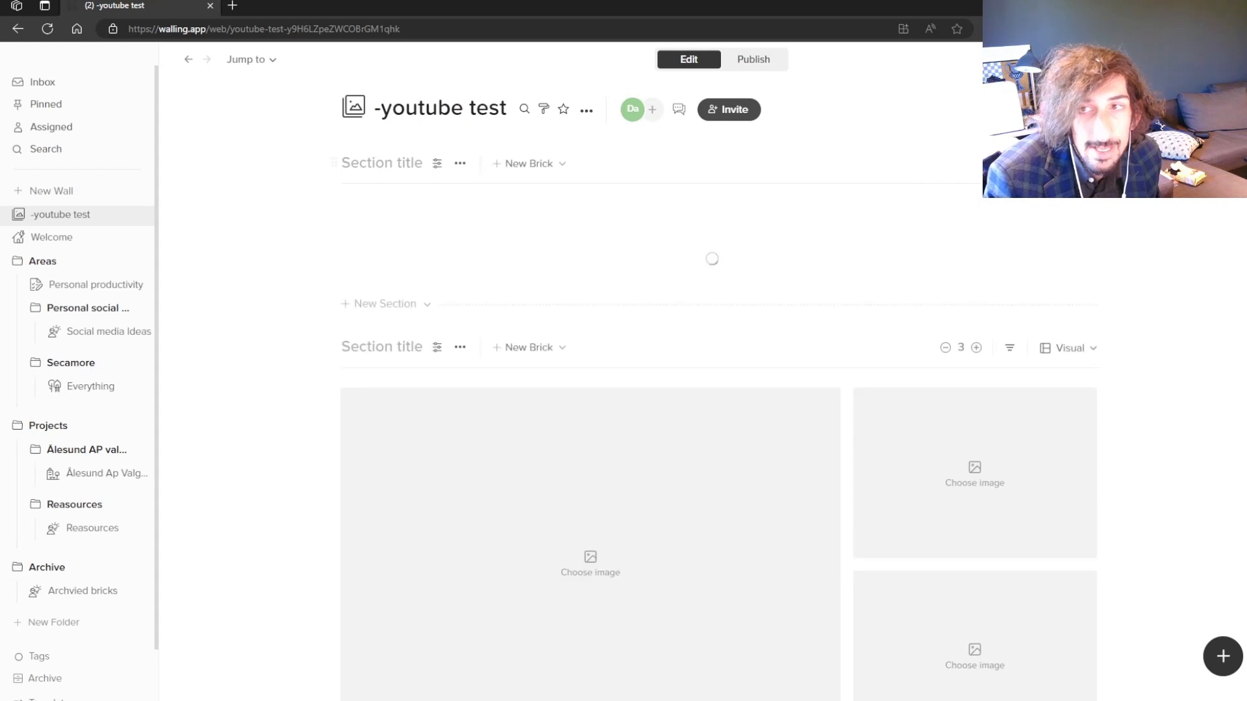
pyautogui.click(1068, 165)
pyautogui.click(987, 209)
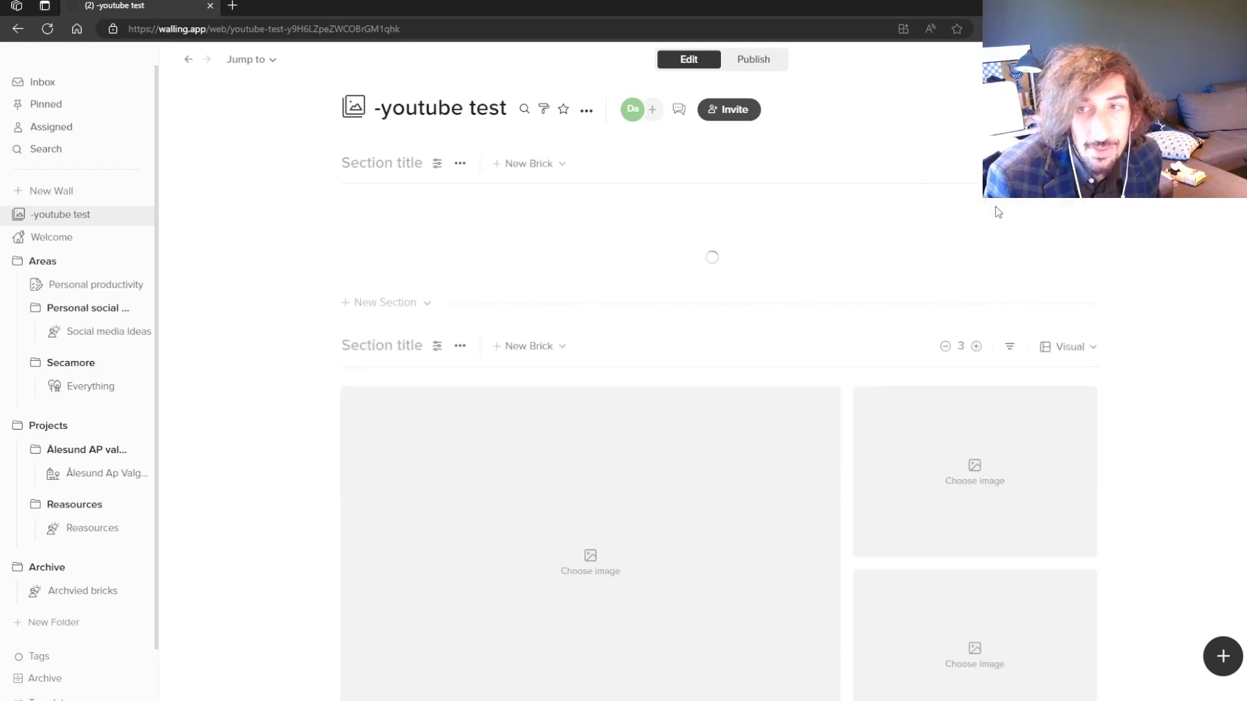
pyautogui.click(1068, 165)
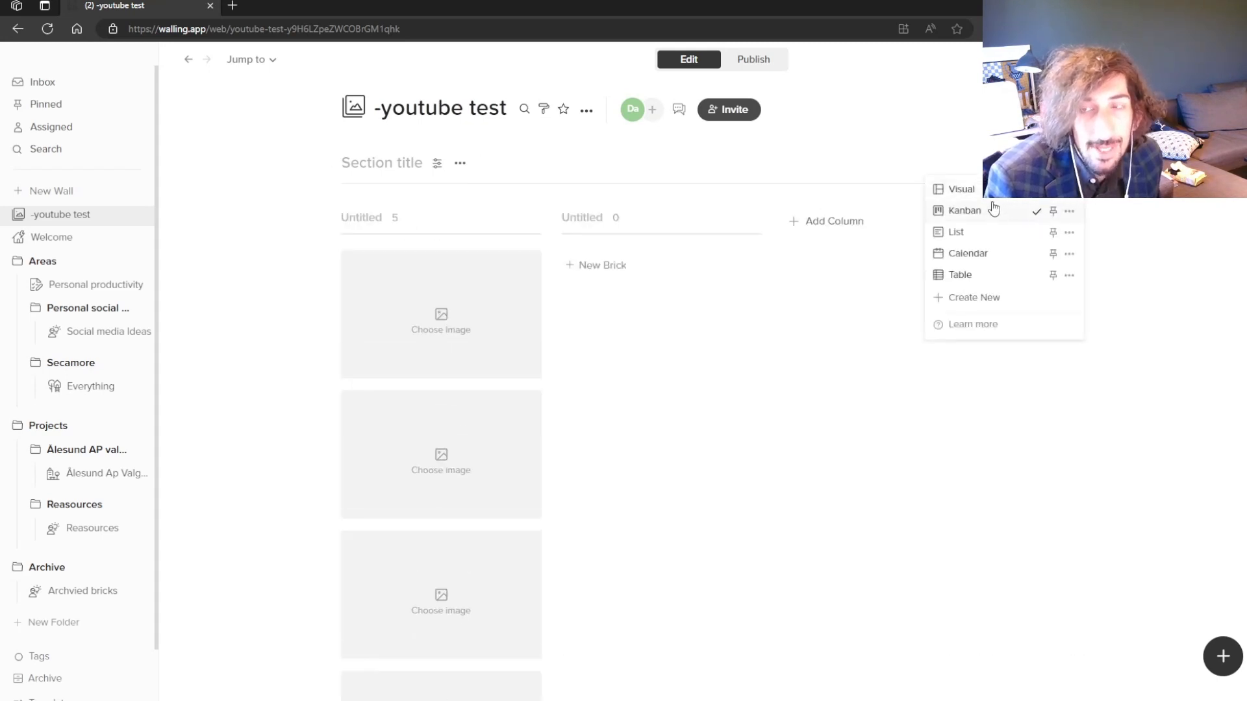
pyautogui.click(974, 274)
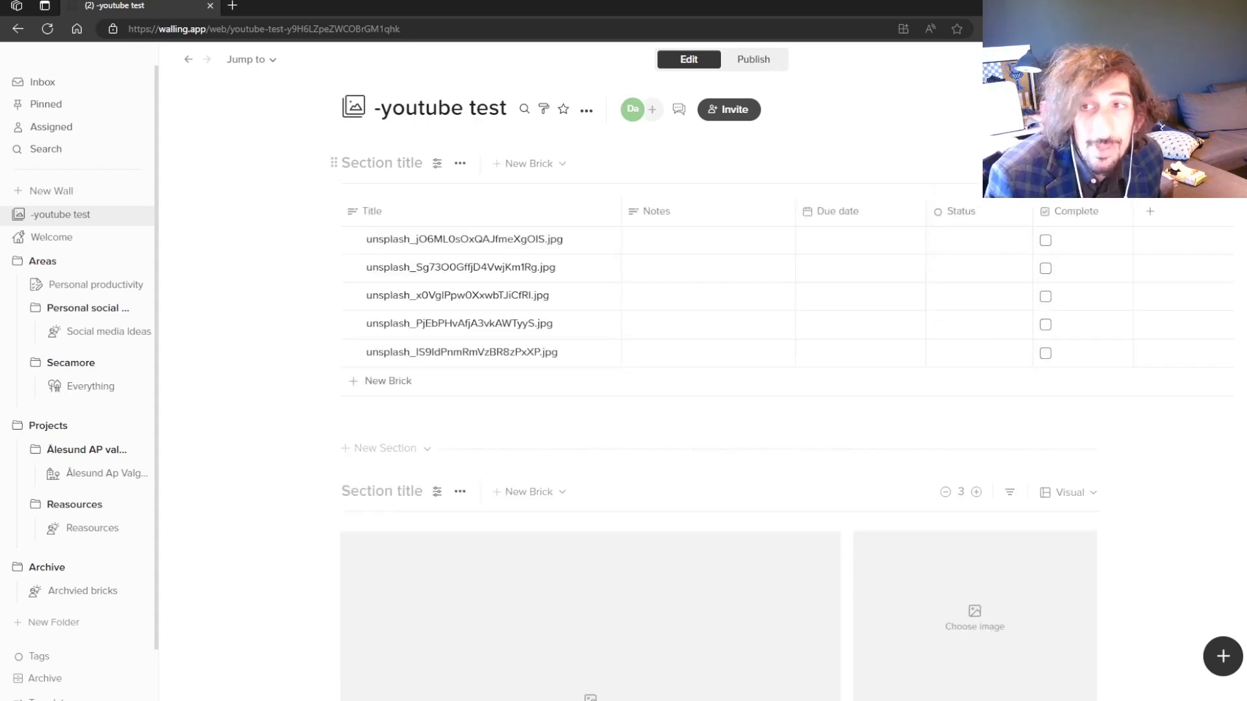
pyautogui.click(1068, 165)
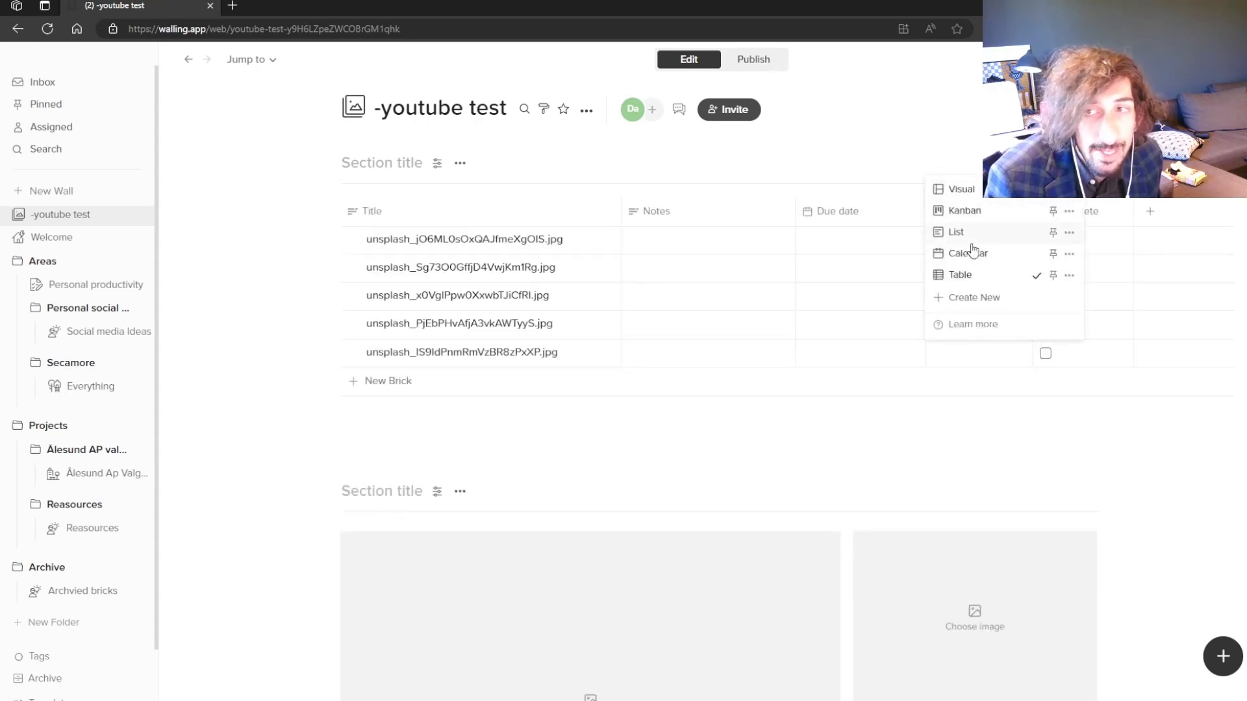
pyautogui.click(974, 210)
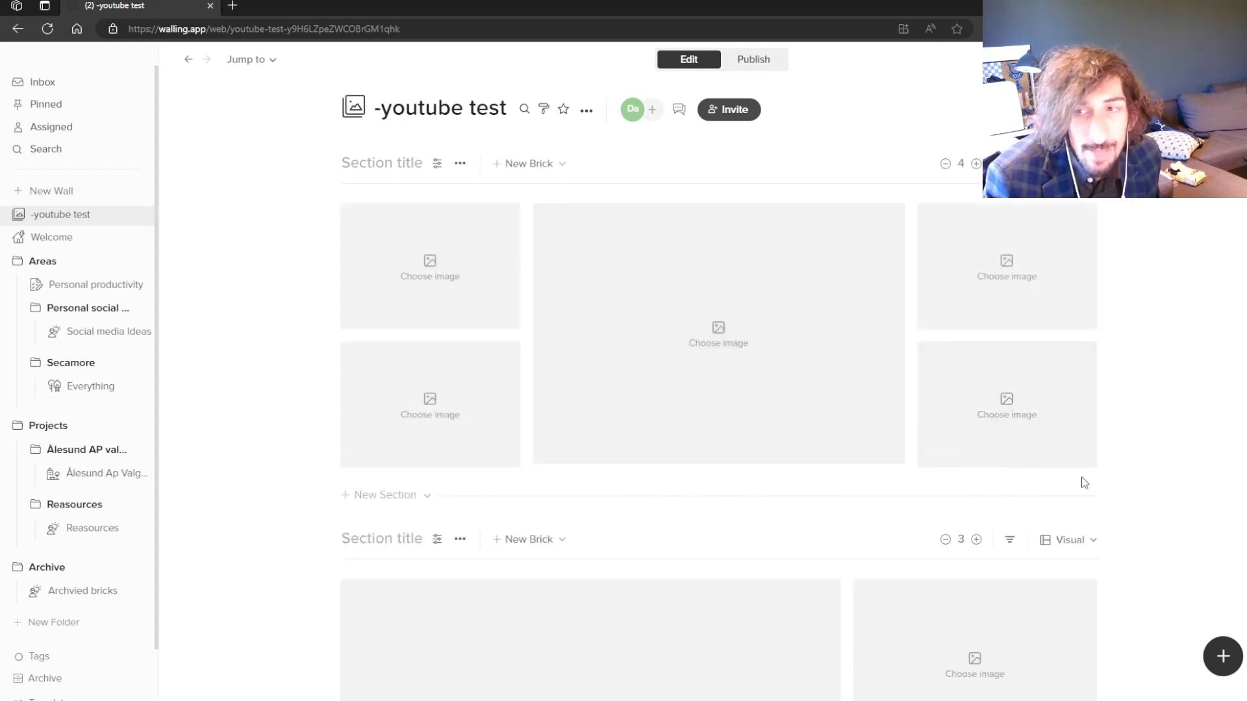
# Delete the two lower corner image bricks in the first section and shorten the wide central one to a single row's height.
pyautogui.click(1079, 451)
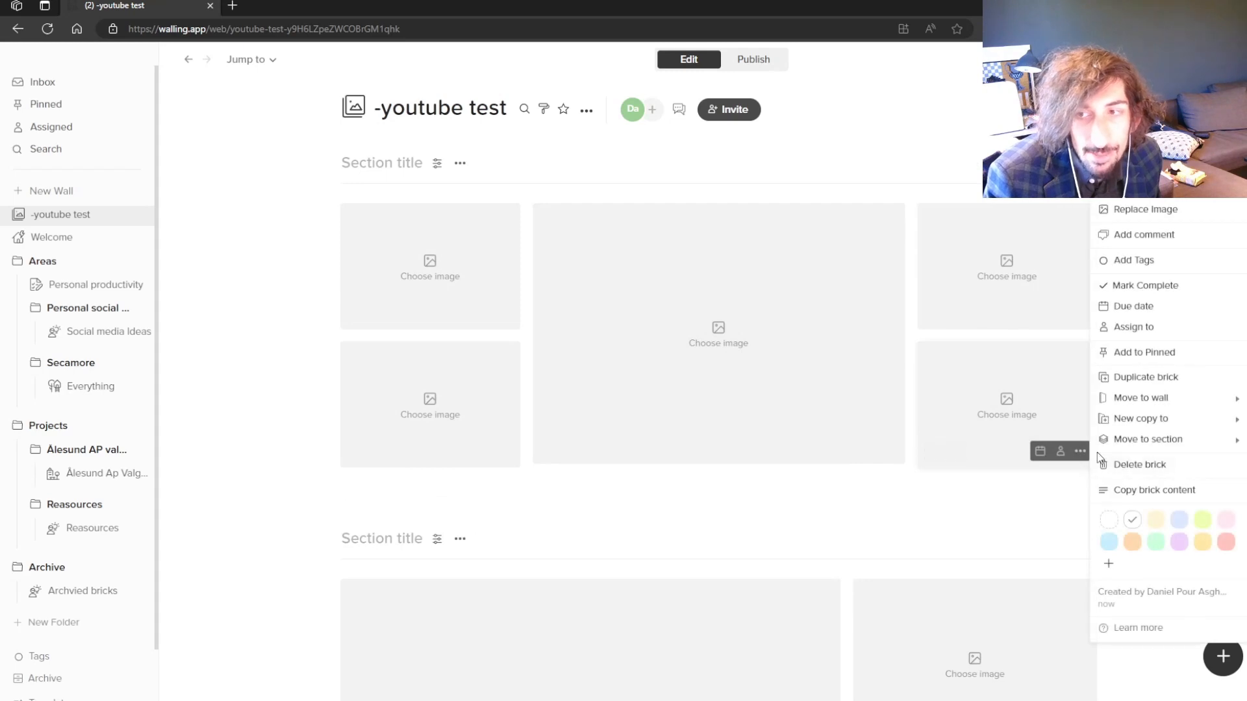
pyautogui.click(1122, 463)
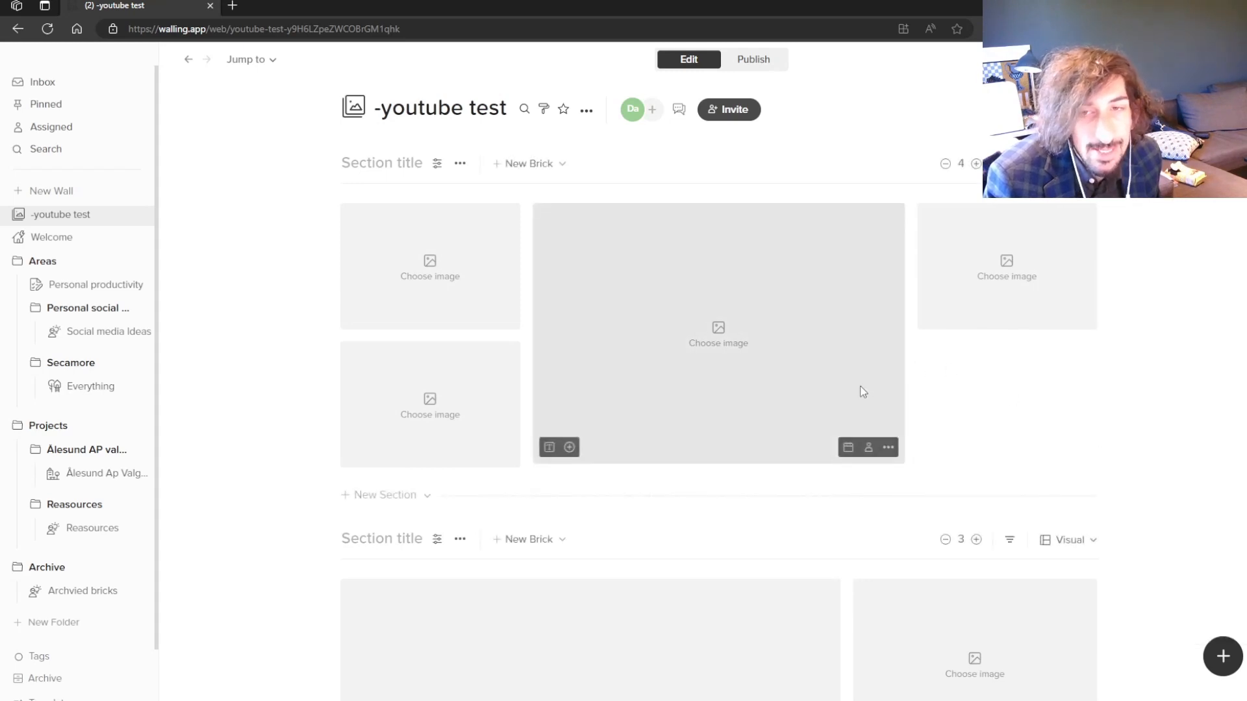
pyautogui.click(503, 451)
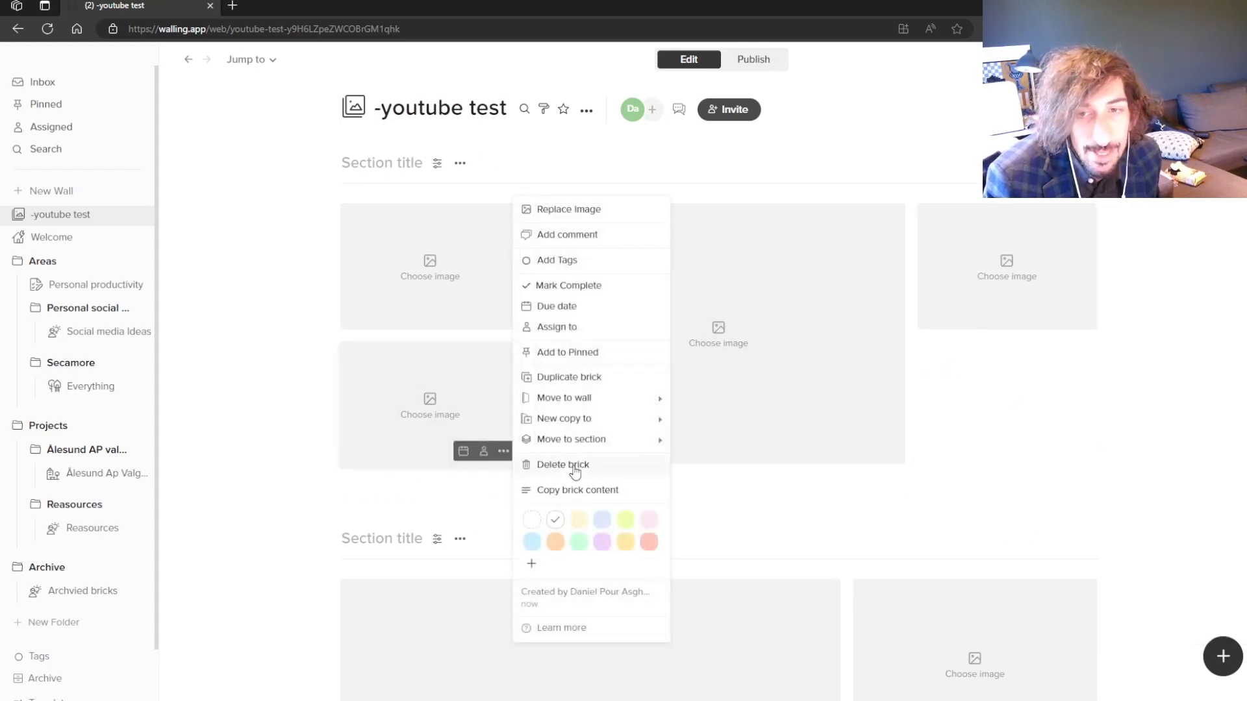
pyautogui.click(570, 465)
pyautogui.moveTo(659, 461); pyautogui.dragTo(671, 314)
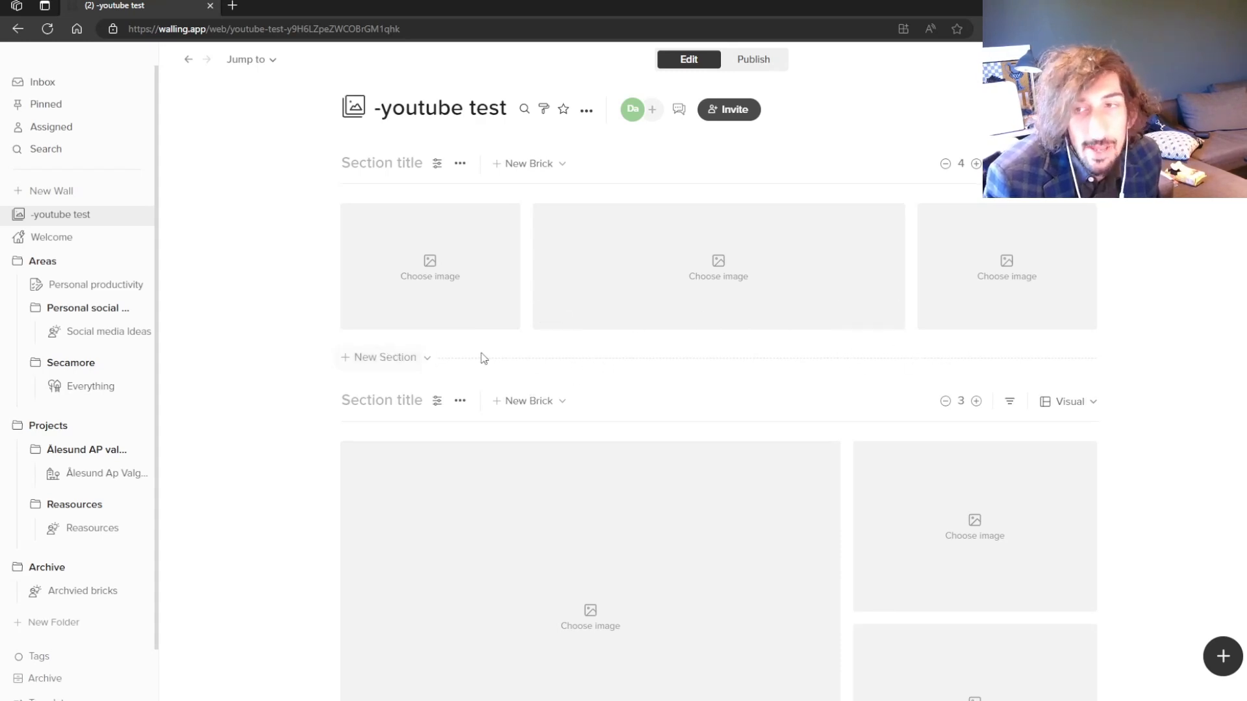
# Add a new section below the first one with a brick headed "test" and body text "testing" in the first column.
pyautogui.click(393, 357)
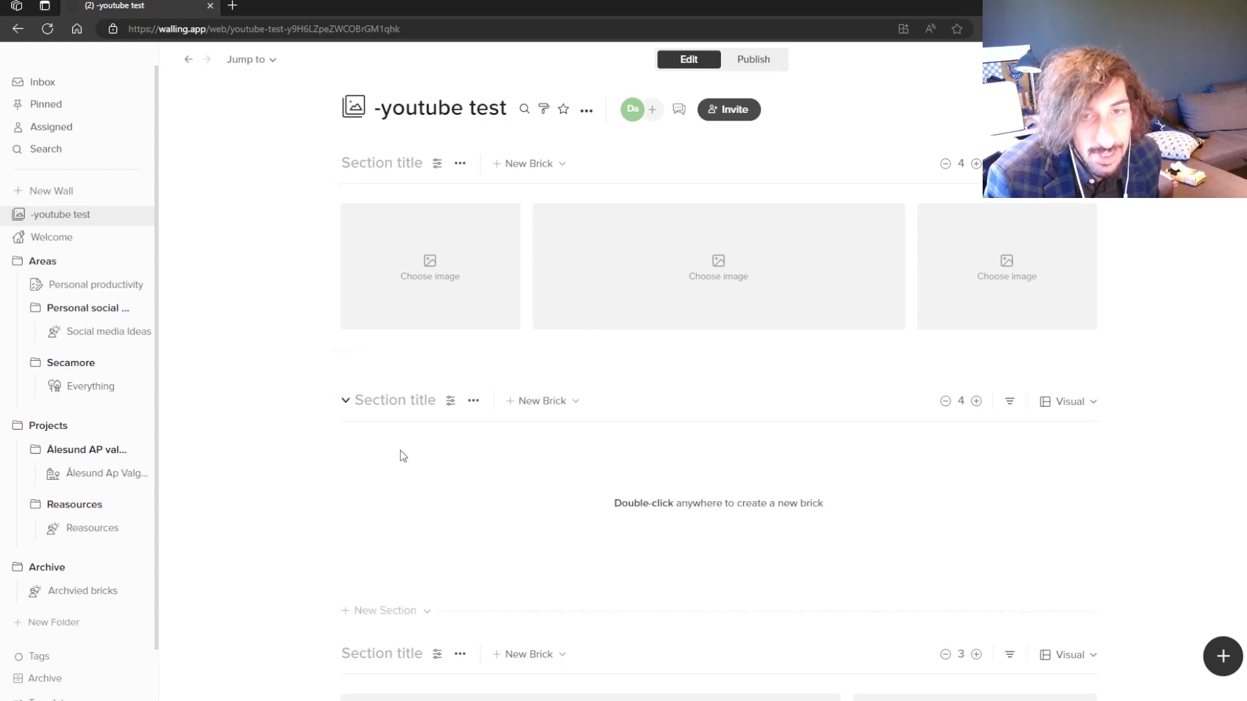
pyautogui.doubleClick(646, 505)
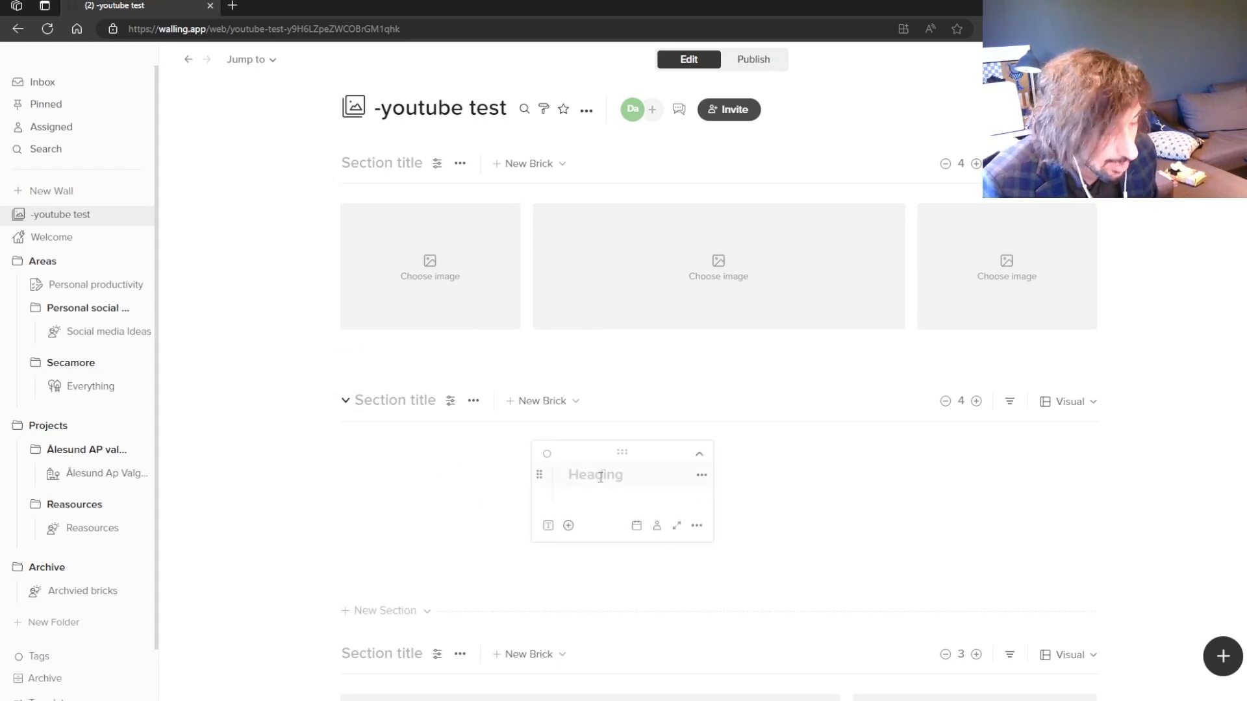
pyautogui.write('test')
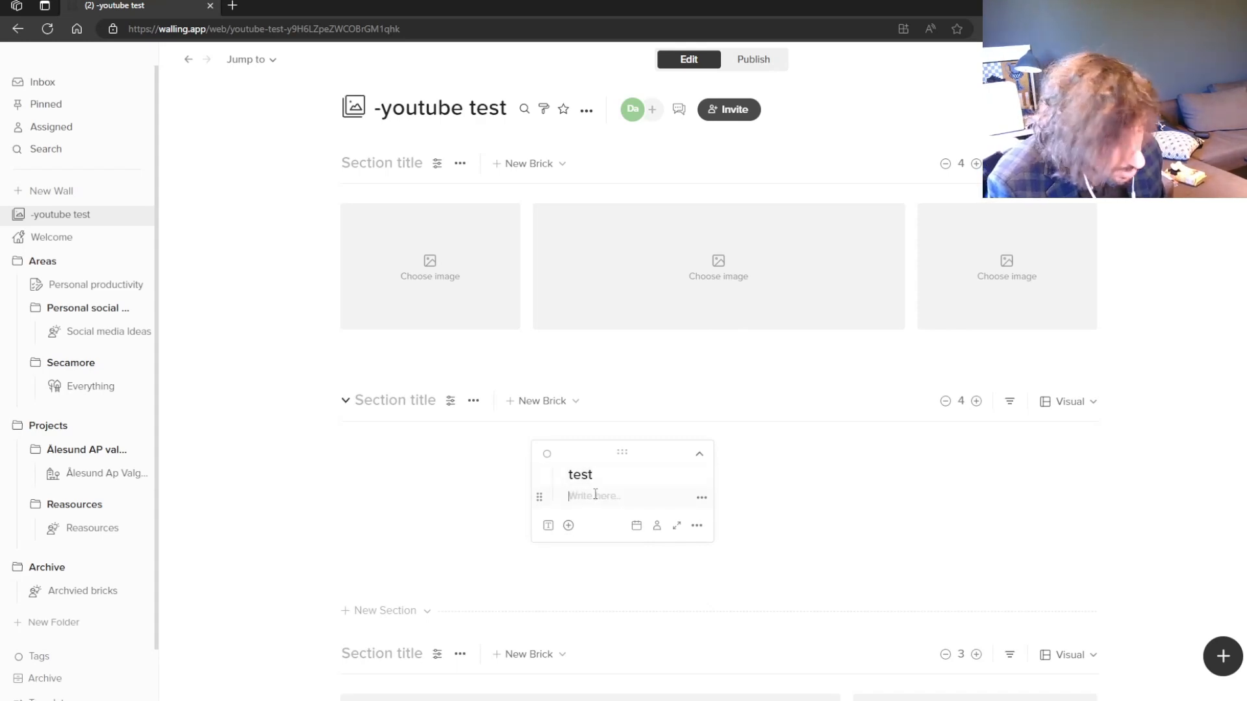
pyautogui.write('e')
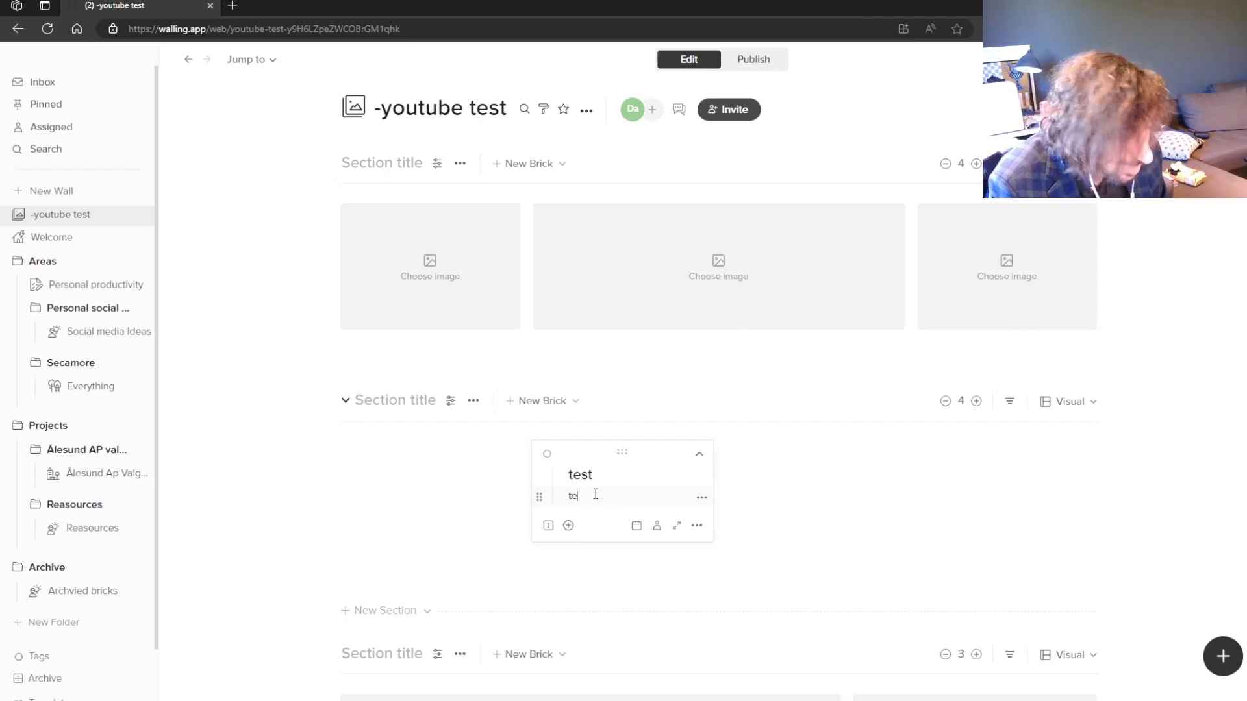
pyautogui.write('sting')
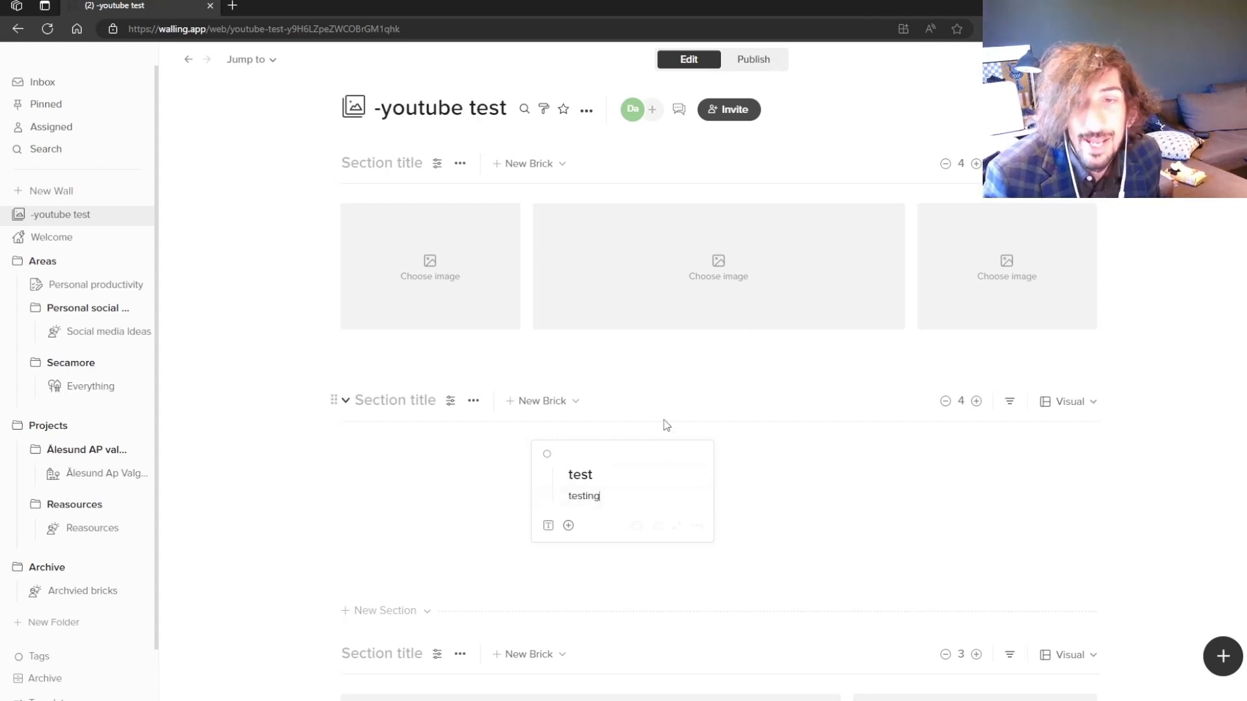
pyautogui.moveTo(622, 452); pyautogui.dragTo(430, 453)
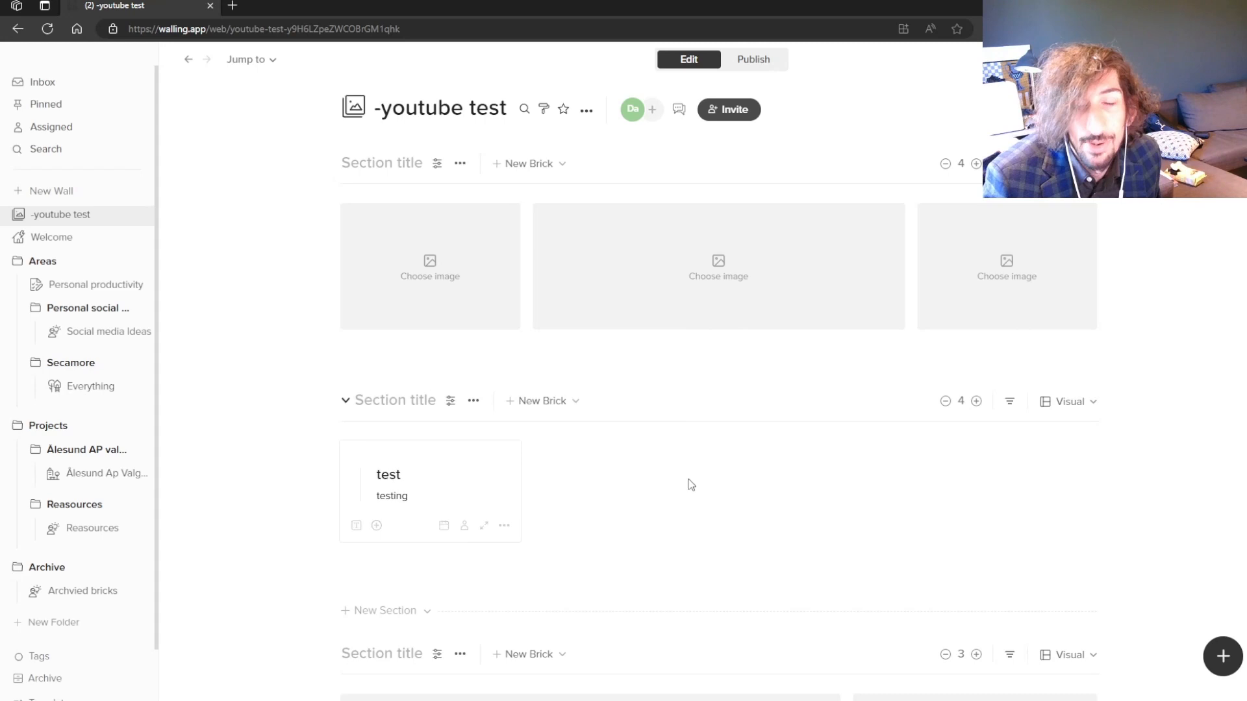
# Create a second brick headed "more" in the new section and place it in the fourth column.
pyautogui.click(649, 472)
pyautogui.write('m')
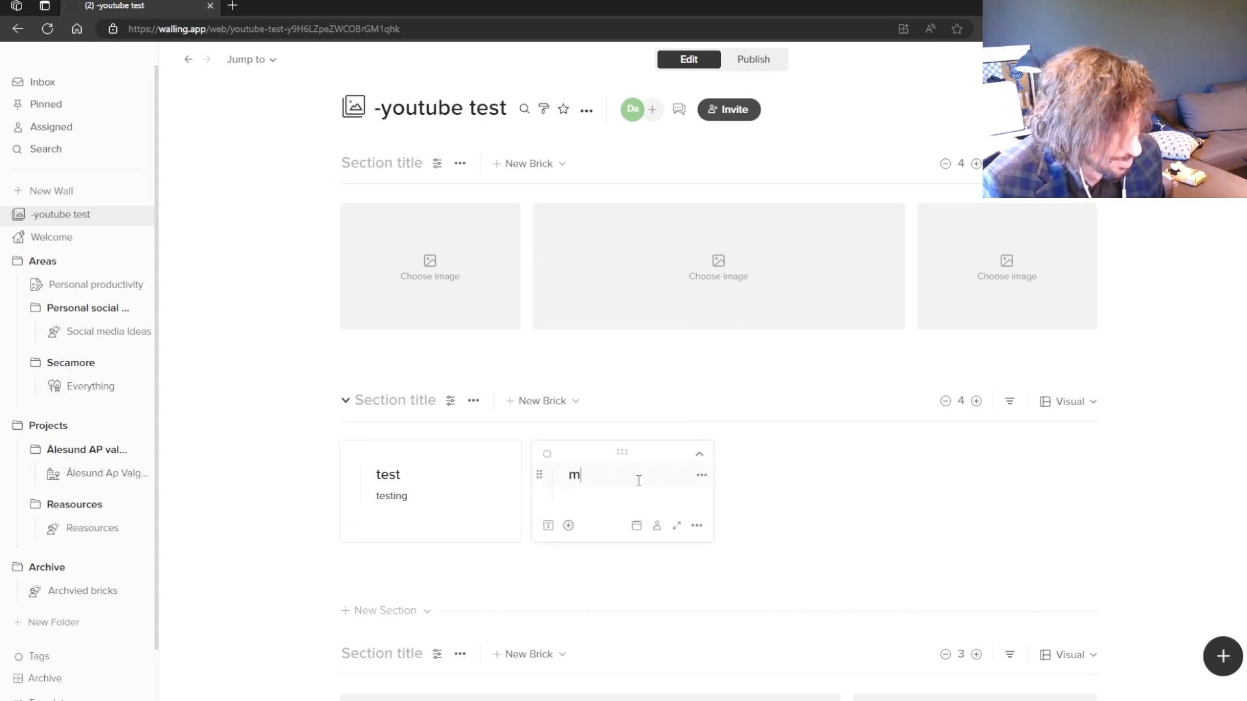
pyautogui.write('ore')
pyautogui.moveTo(640, 445); pyautogui.dragTo(1014, 450)
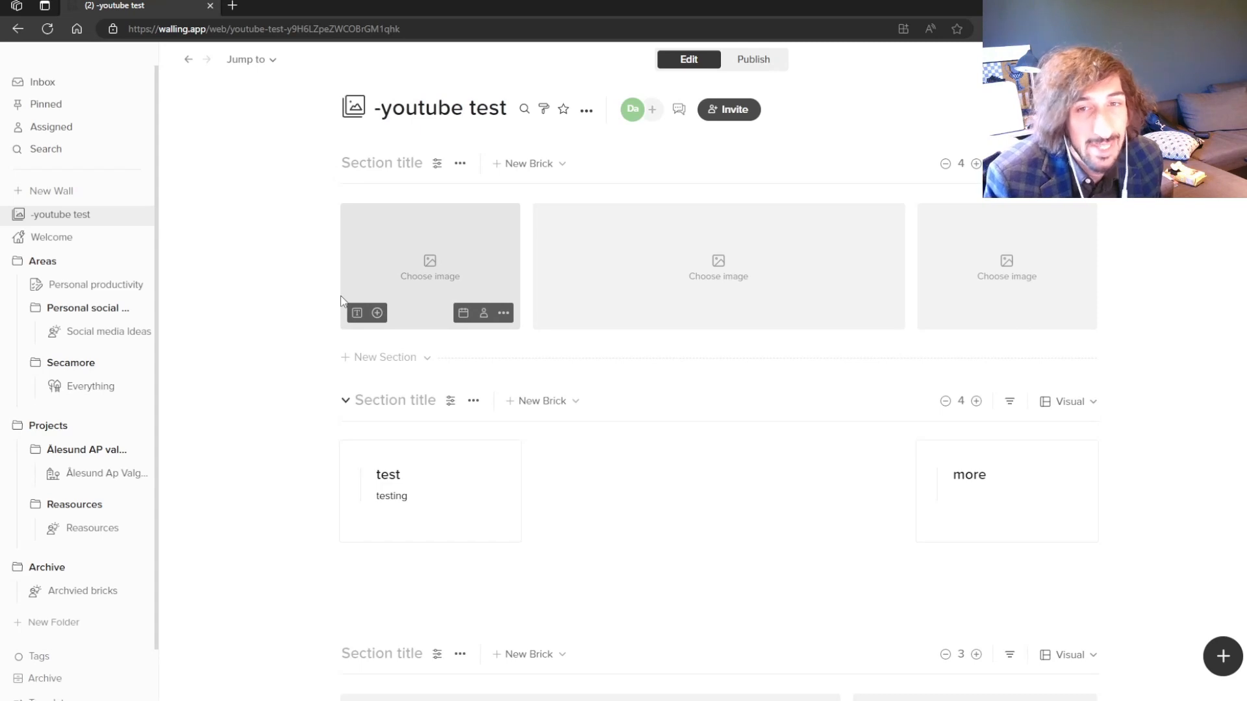
# Upload images from files into the three placeholders: the lunatask thumbnail, the Brite daily planner thumbnail and the Microsoft check mark picture.
pyautogui.click(429, 264)
pyautogui.click(579, 280)
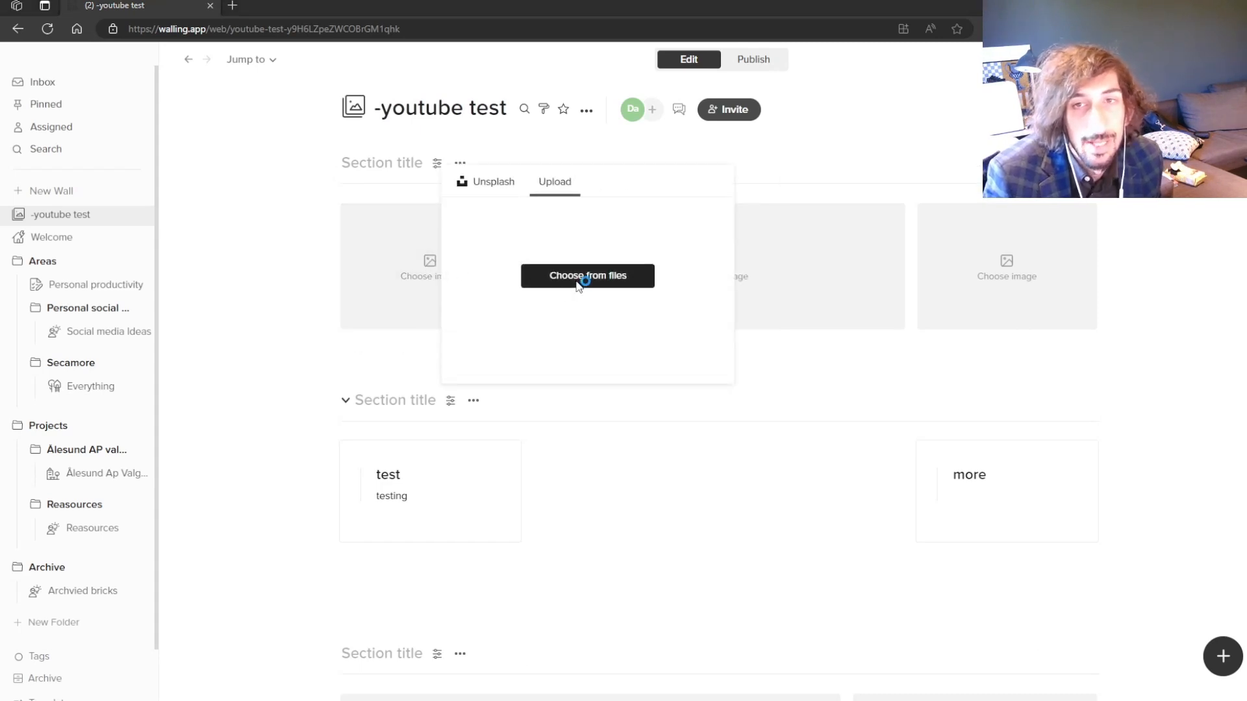
pyautogui.doubleClick(262, 133)
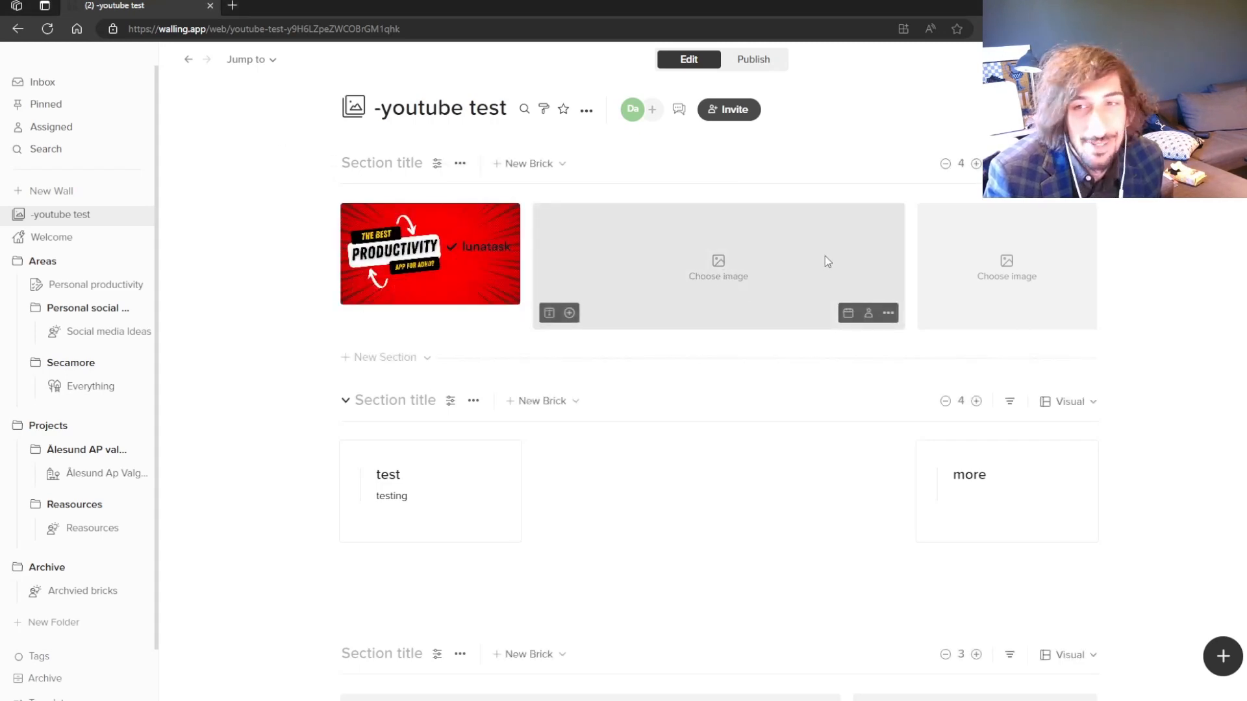
pyautogui.click(719, 265)
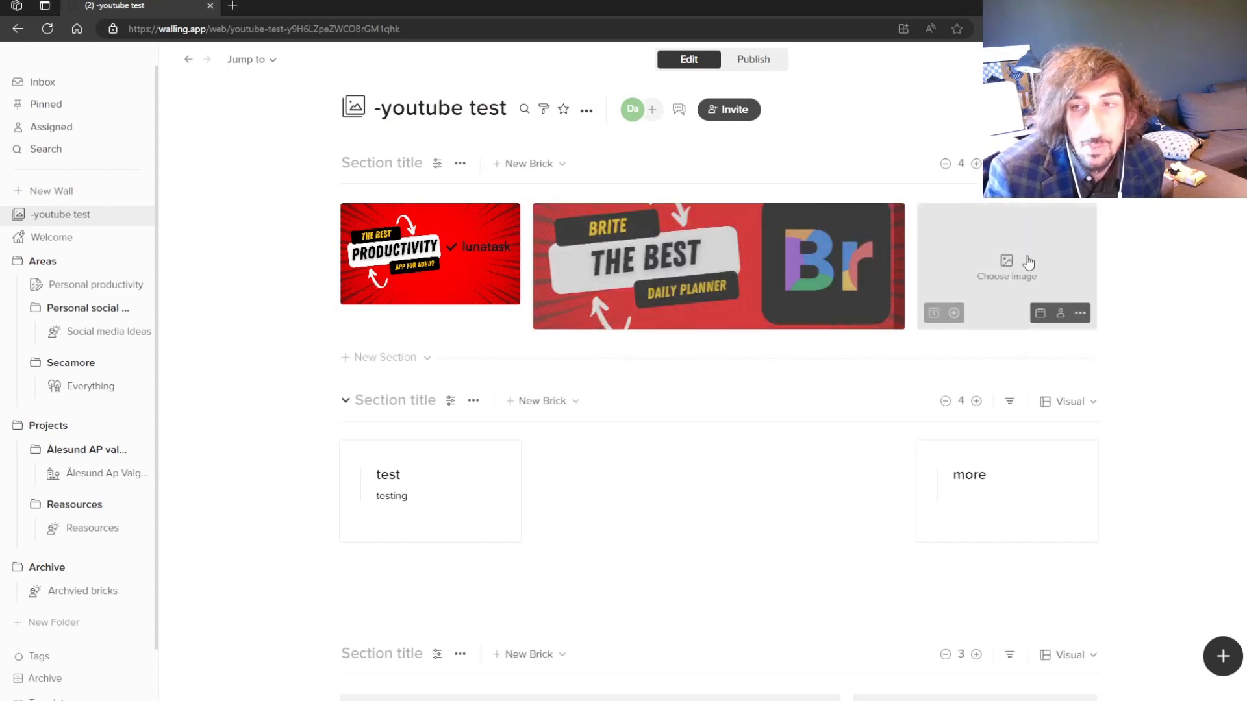
pyautogui.click(1032, 264)
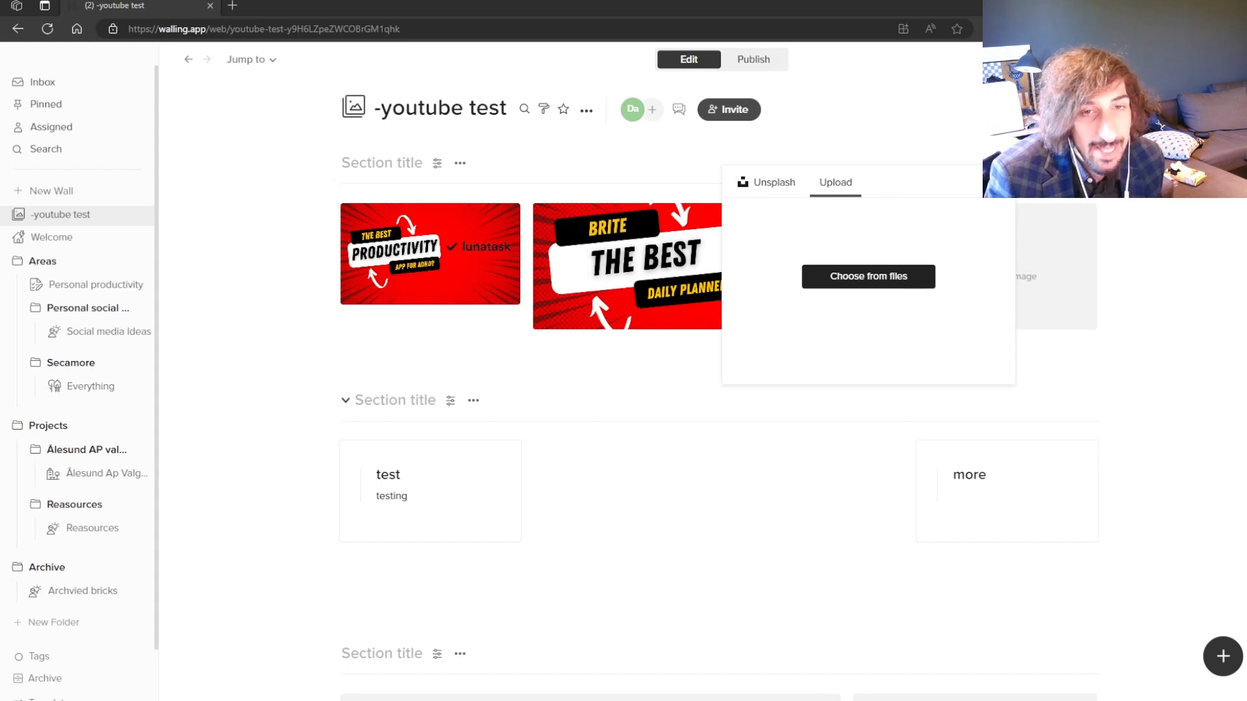
pyautogui.doubleClick(189, 409)
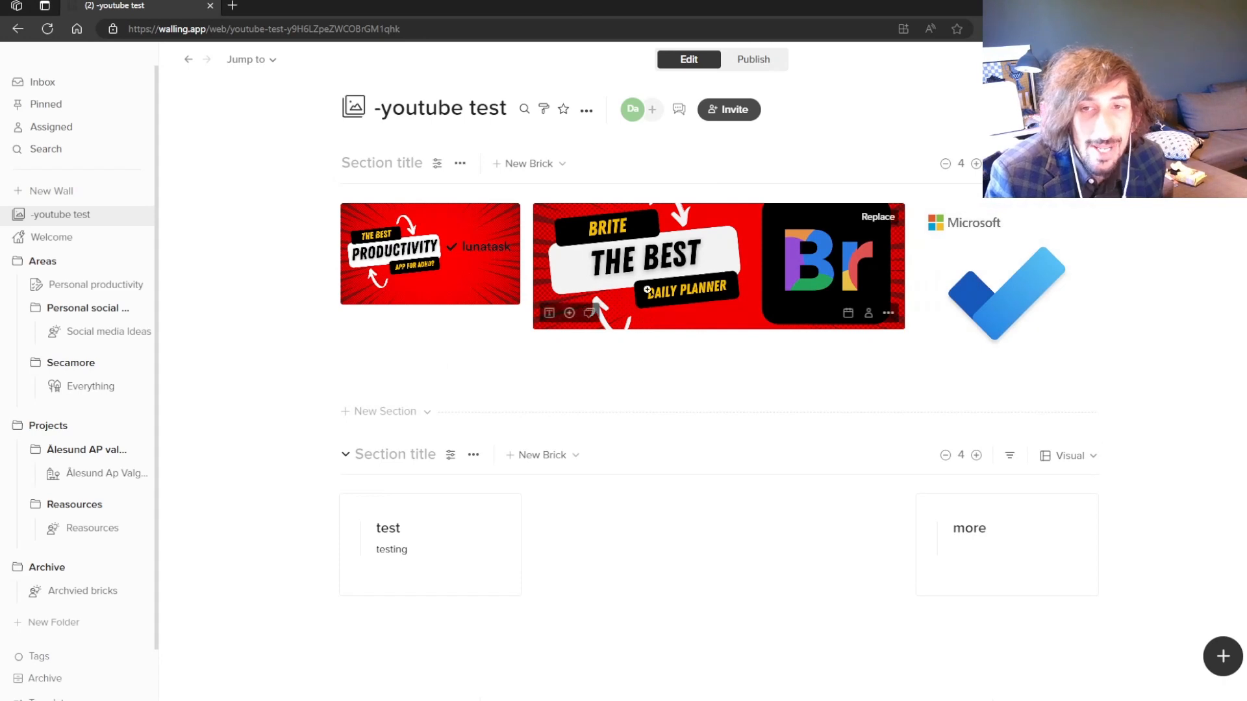
# Create a text brick headed "youtube thumbnaik" beneath the lunatask image.
pyautogui.click(419, 347)
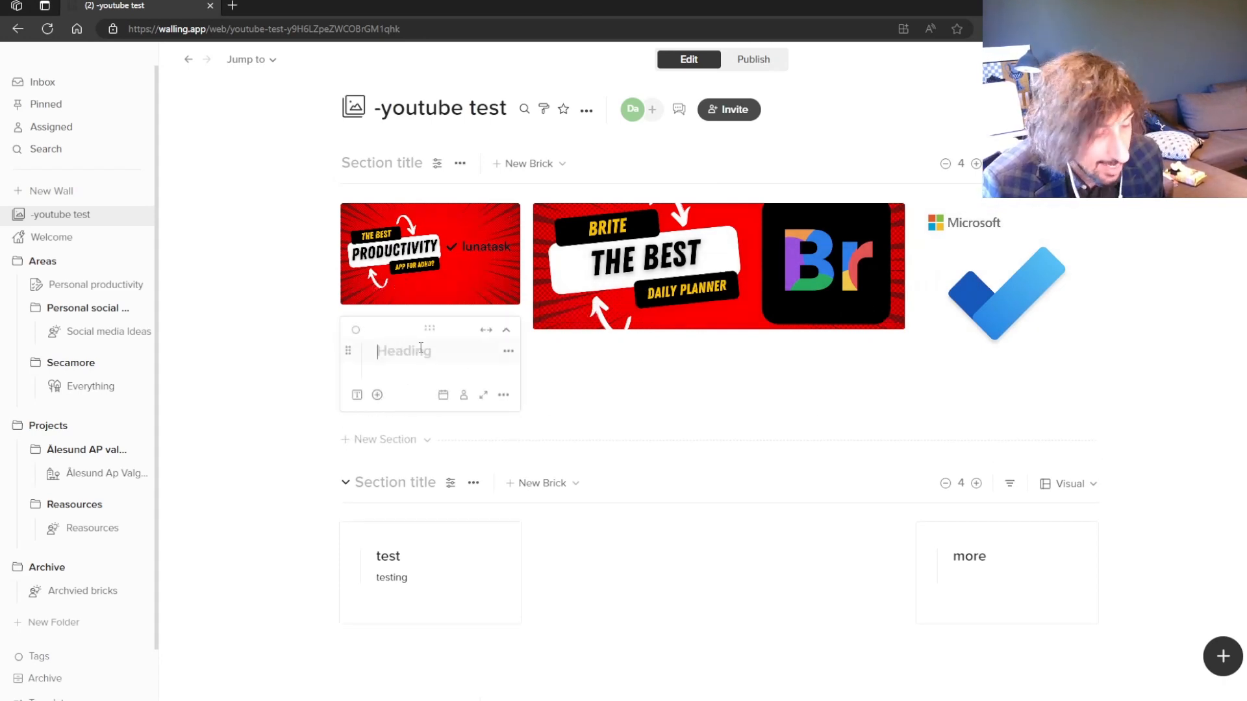
pyautogui.write('youtube thum')
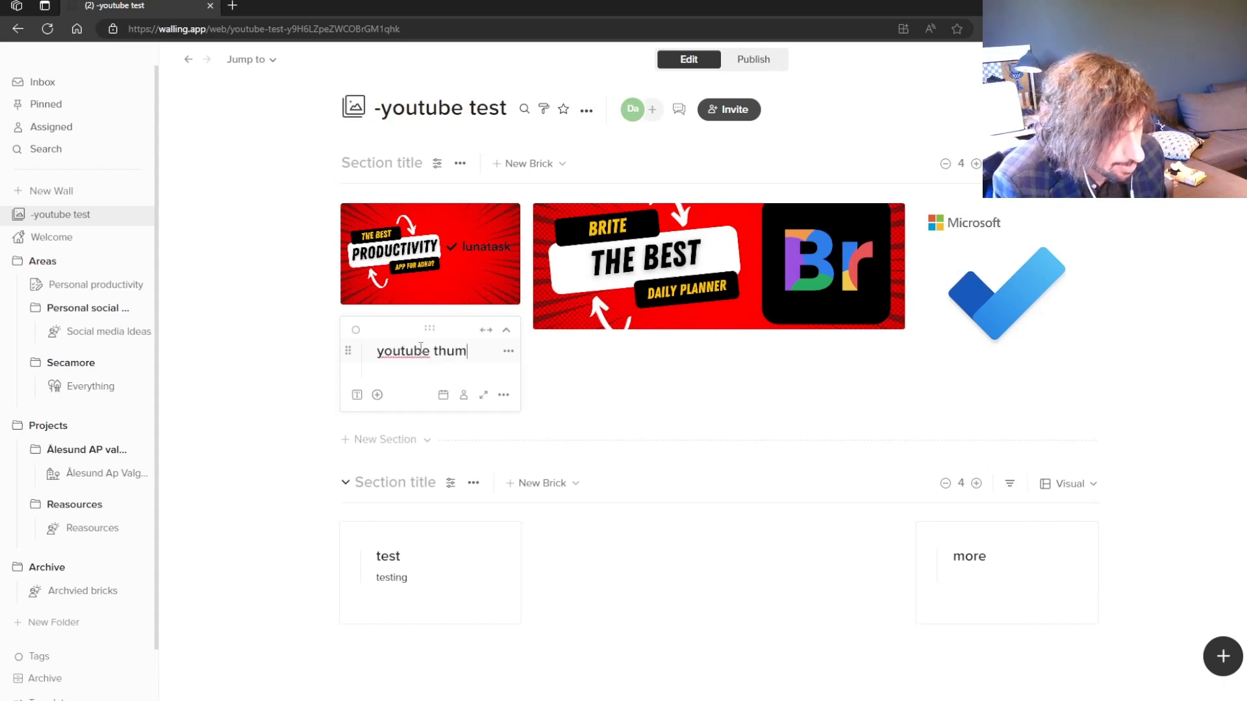
pyautogui.write('bnaik')
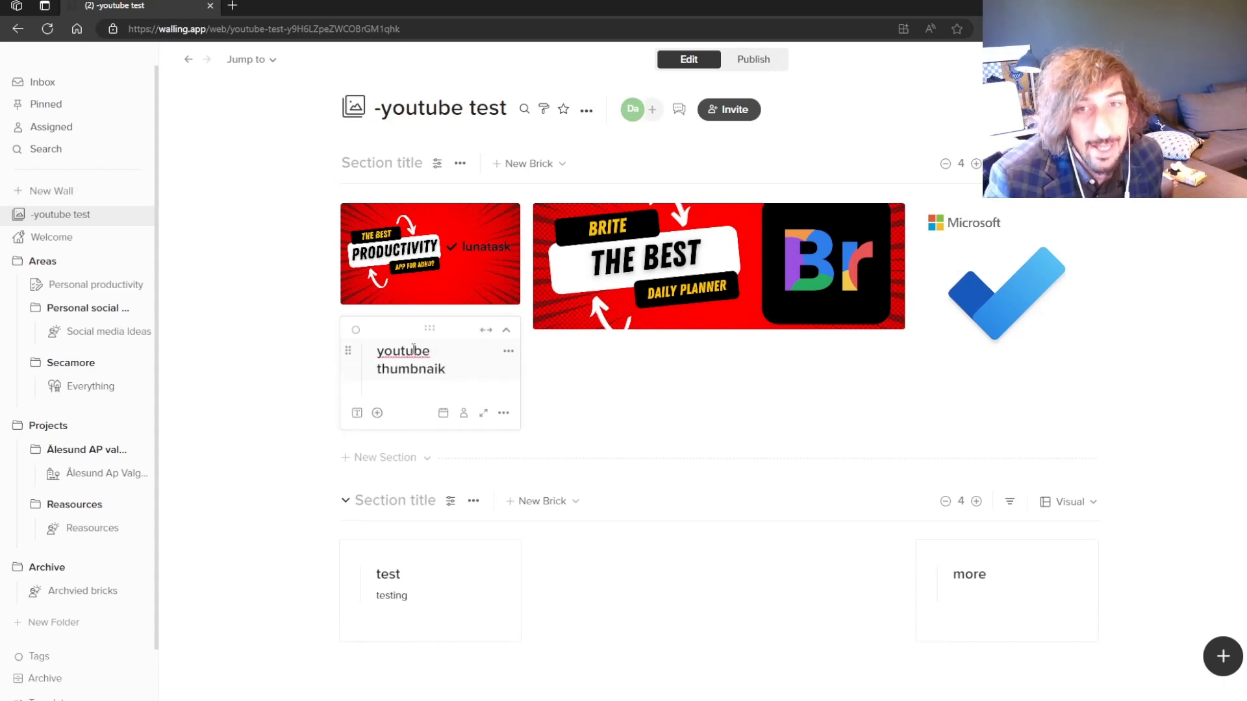
# Move the "youtube thumbnaik" brick and the lunatask image to the third column, with the text brick above the image.
pyautogui.moveTo(429, 328); pyautogui.dragTo(448, 192)
pyautogui.moveTo(439, 391); pyautogui.dragTo(765, 296)
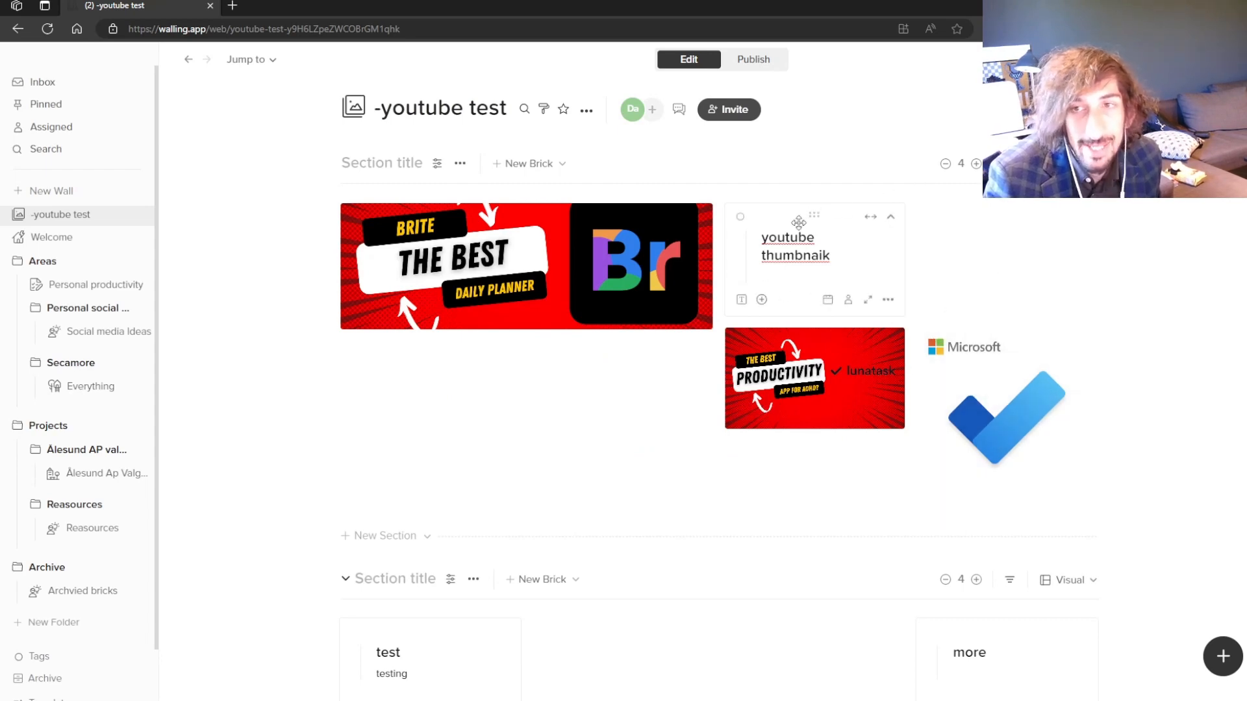
pyautogui.moveTo(814, 215); pyautogui.dragTo(966, 302)
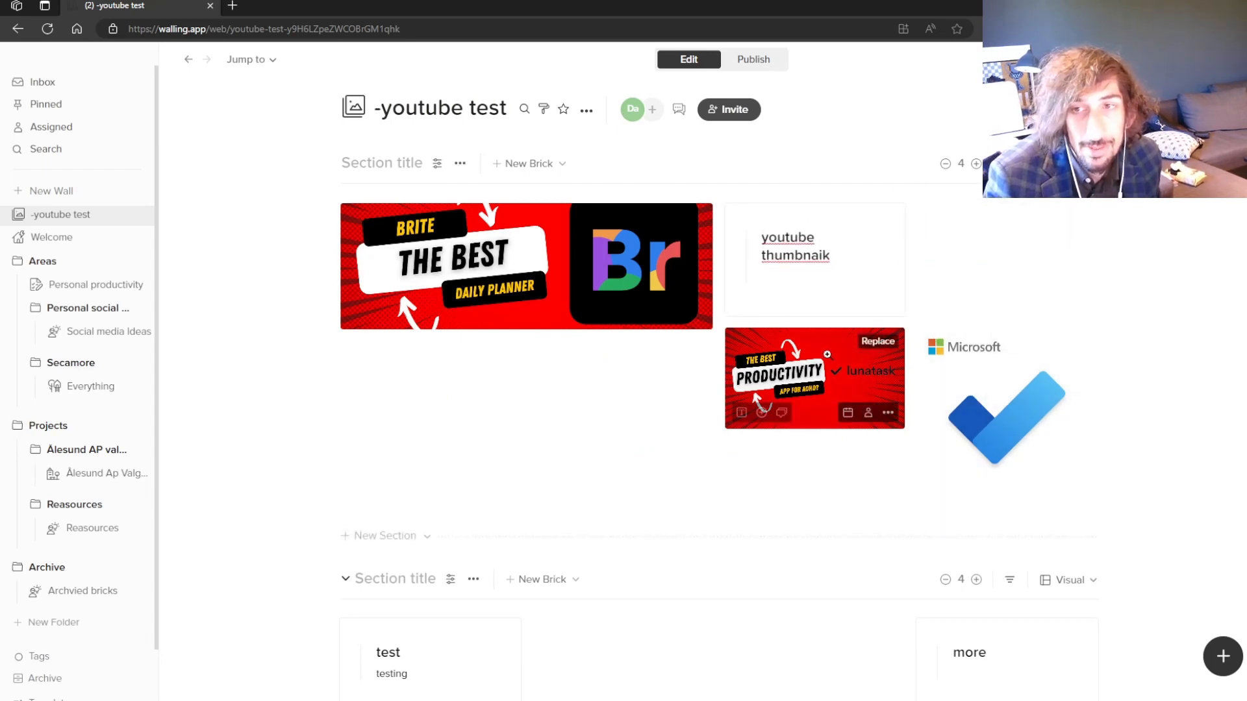
# Move the lunatask image to the first column, beneath the Brite daily planner image.
pyautogui.moveTo(847, 343); pyautogui.dragTo(1052, 254)
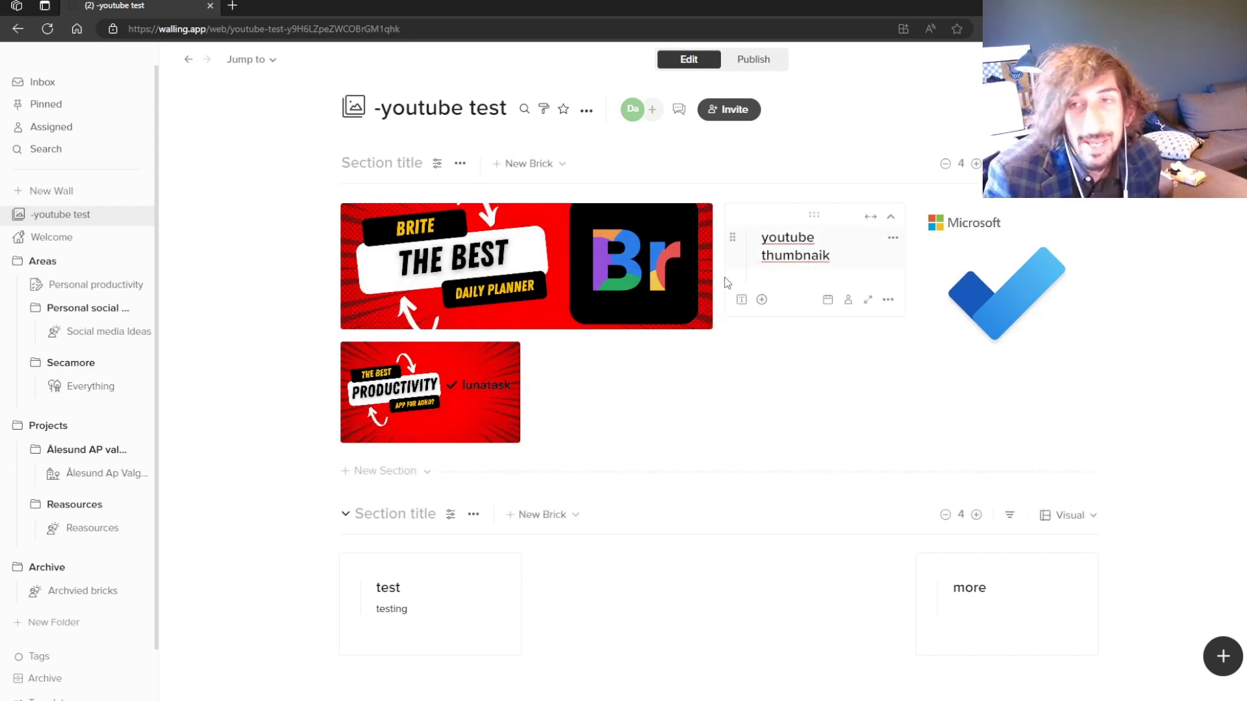
# Give the "youtube thumbnaik" brick a due date of tomorrow at 9:00 AM, assigned to yourself with a reminder 10 minutes before, and clear the date.
pyautogui.click(848, 300)
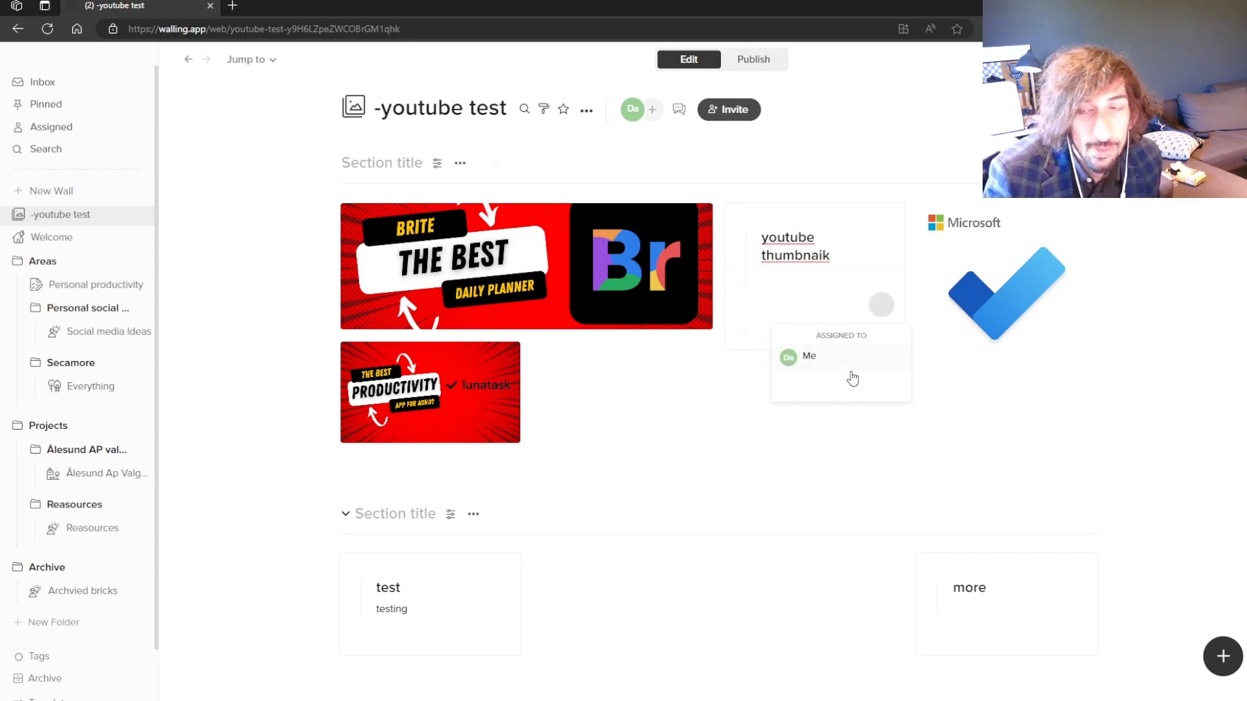
pyautogui.click(877, 313)
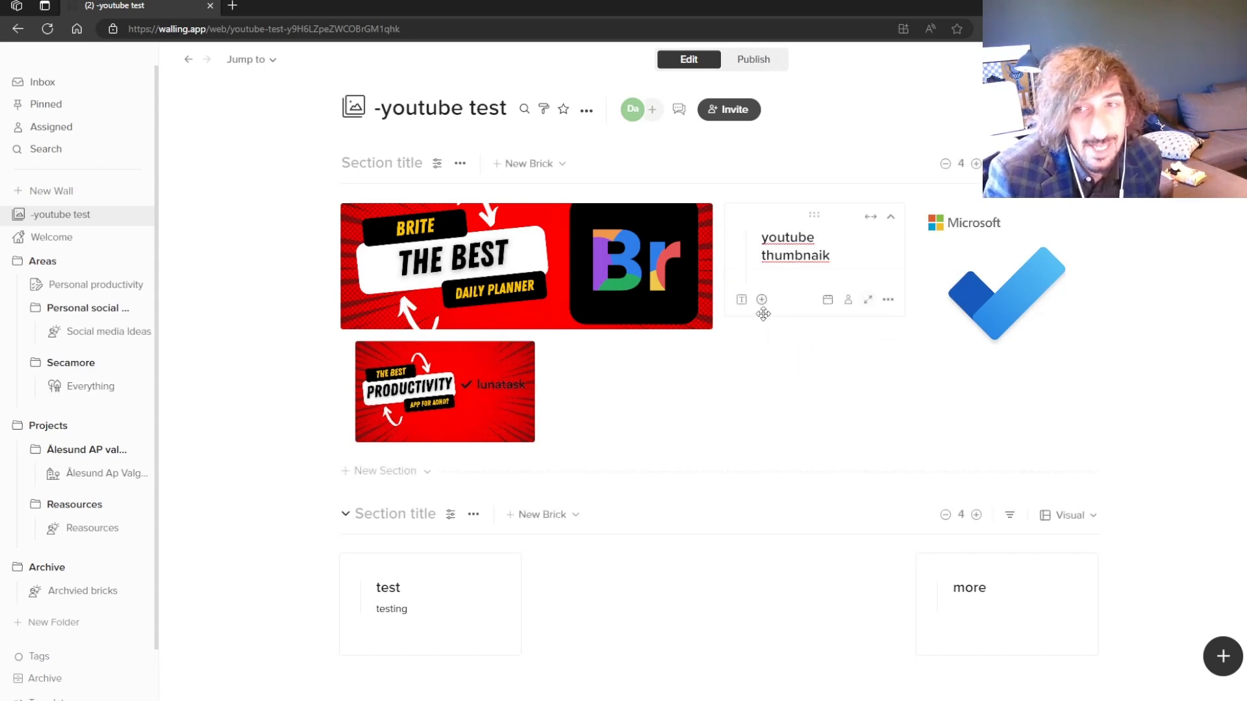
pyautogui.click(836, 300)
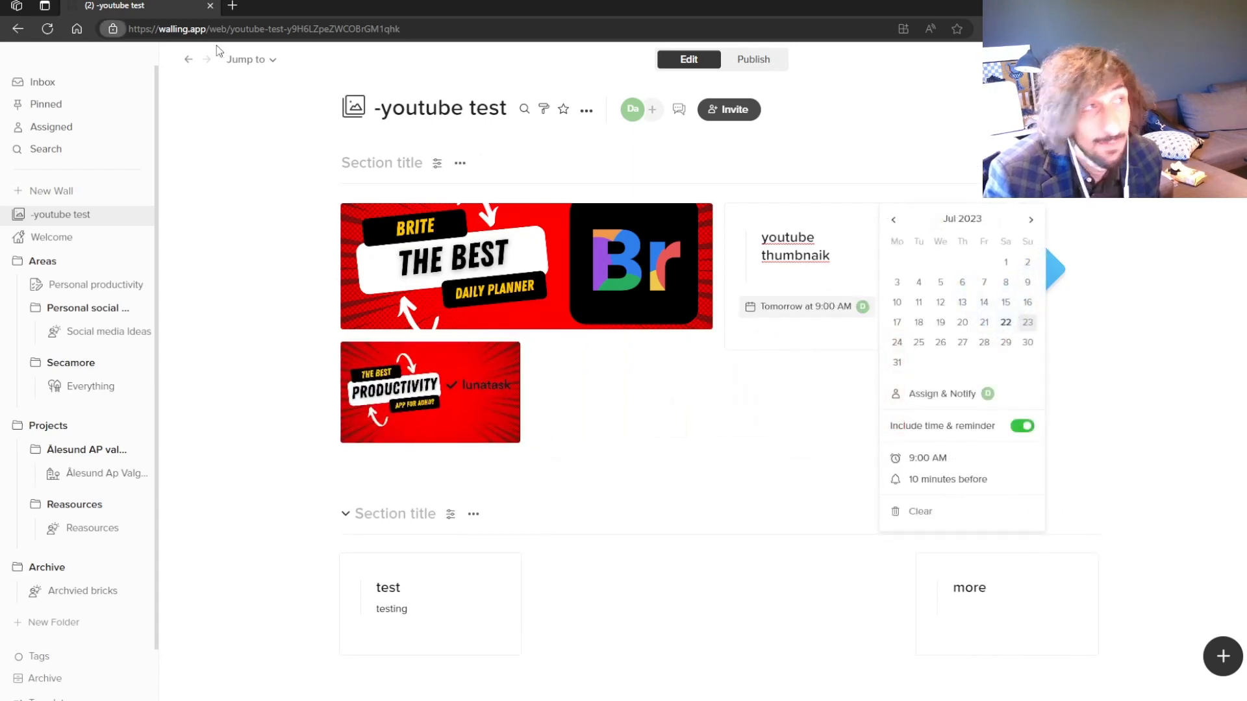
pyautogui.click(850, 313)
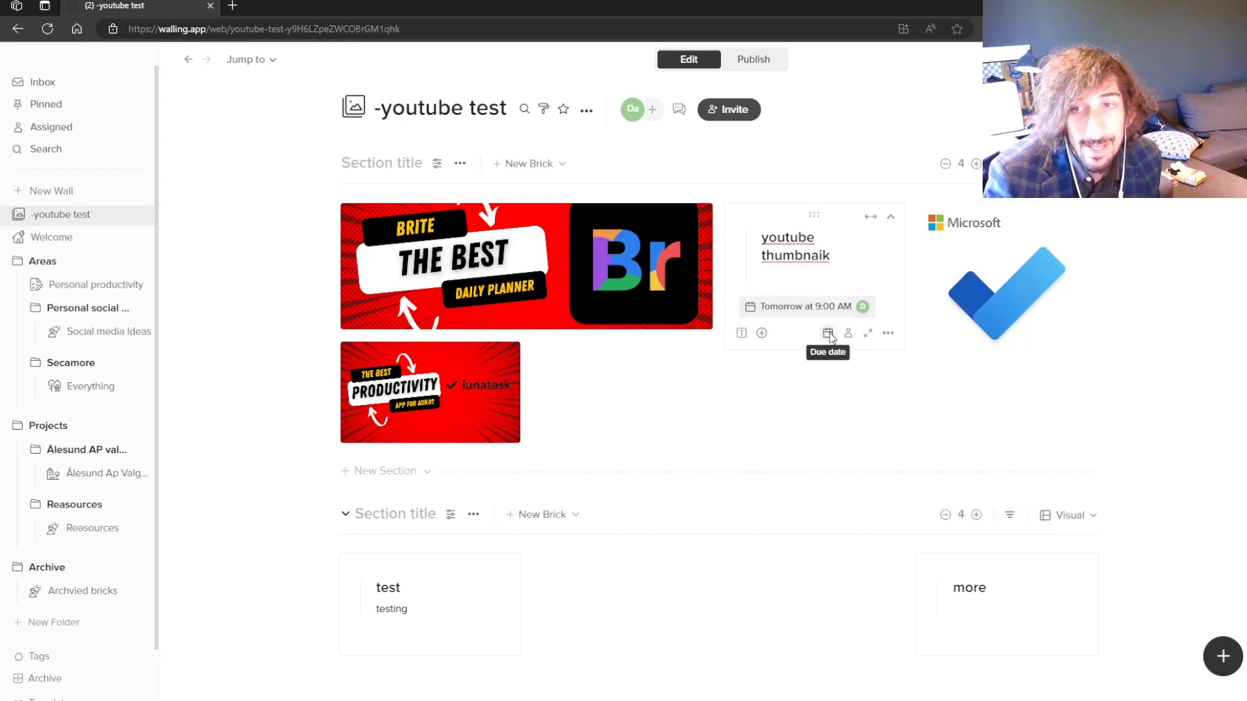
pyautogui.click(828, 335)
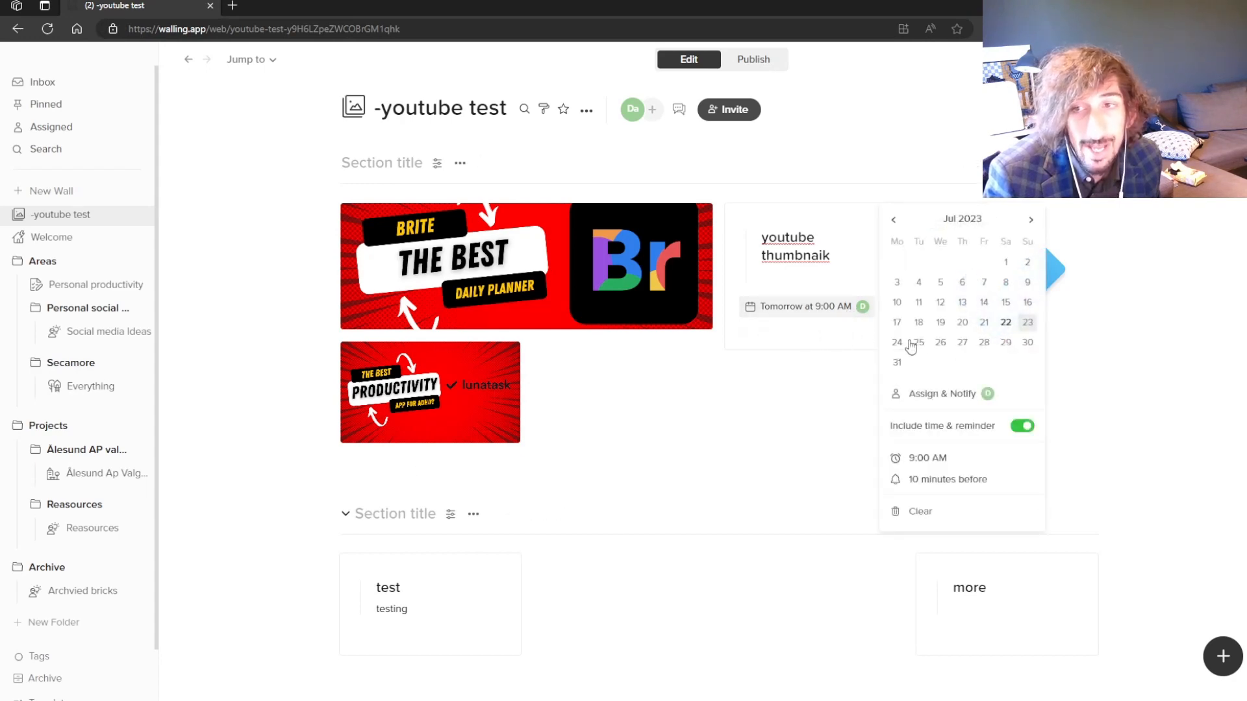
pyautogui.click(920, 512)
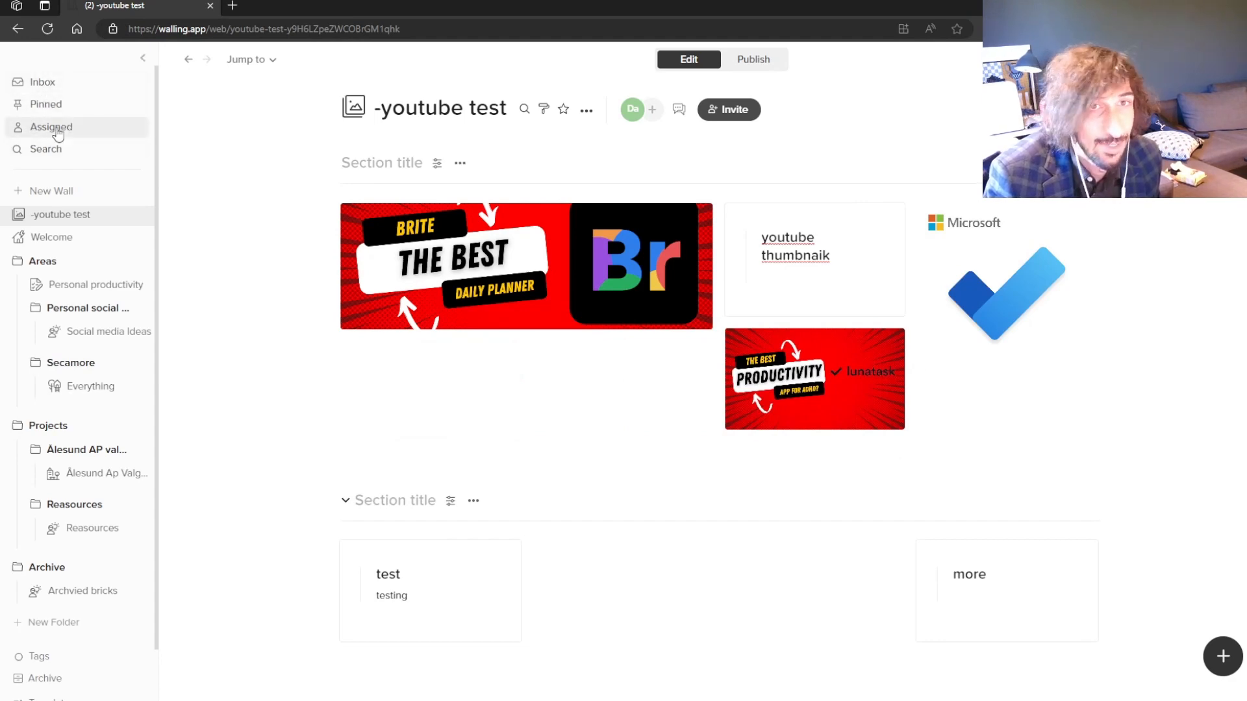
# Check the list of assigned bricks and return to the "-youtube test" wall.
pyautogui.click(58, 133)
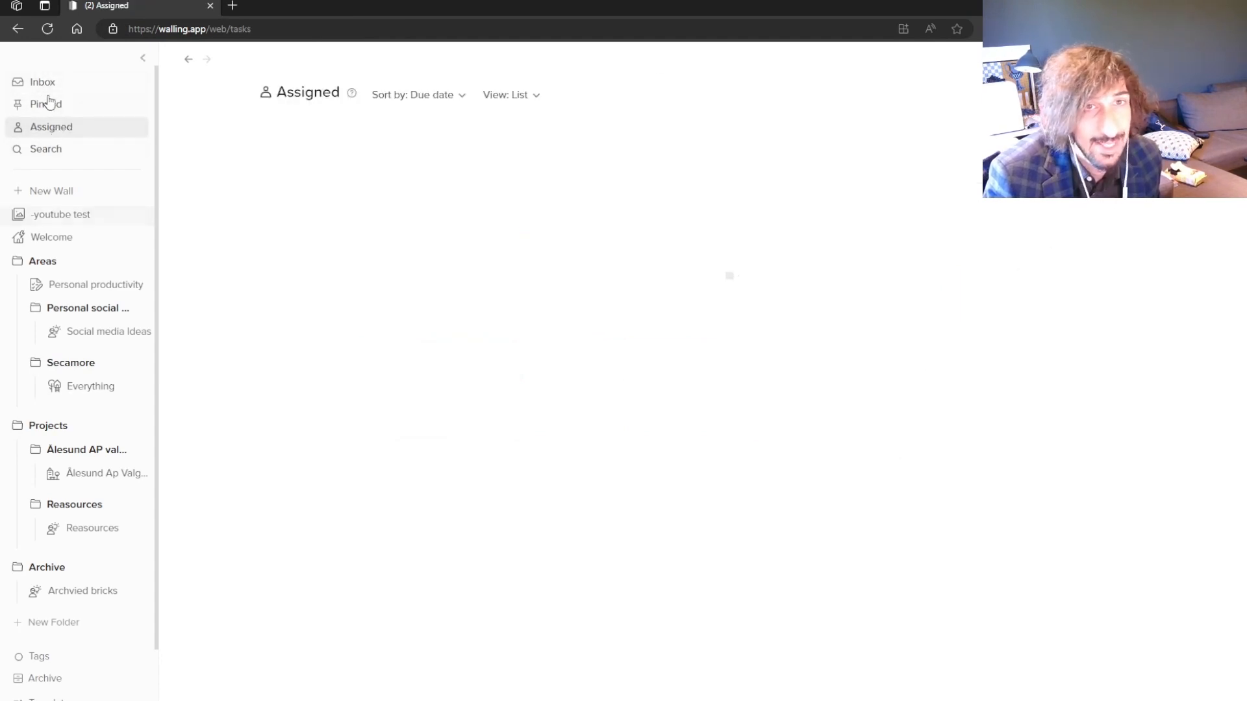
pyautogui.click(91, 216)
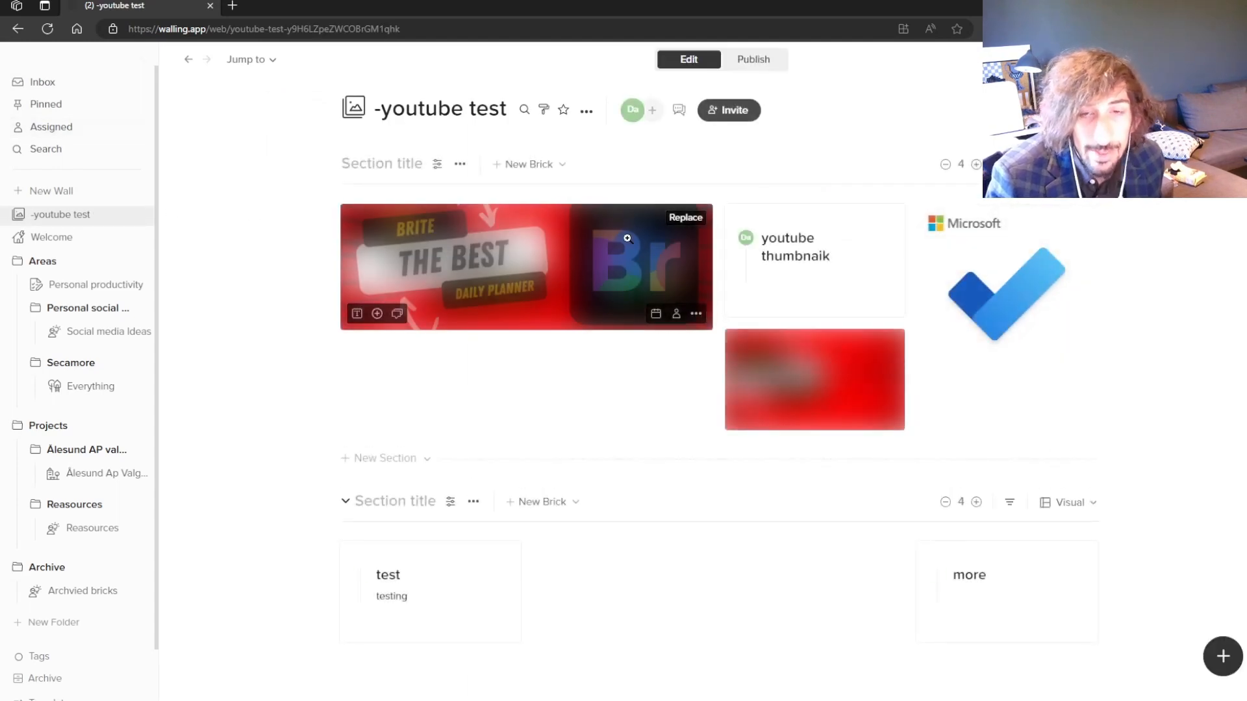